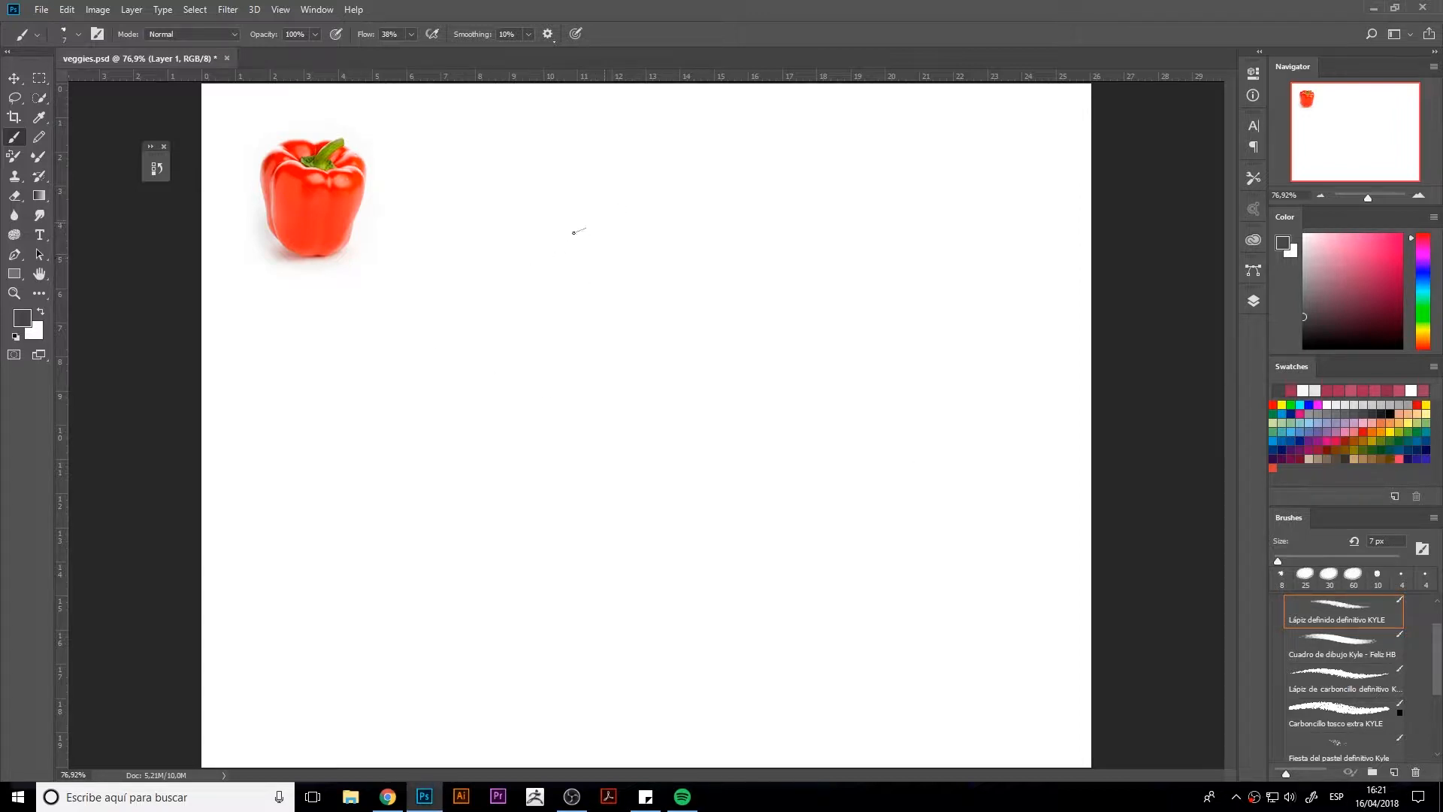
Step: Sketch the pepper's rounded left outline and inner lobe beside the reference photo, using a darker grey 6 px pencil with pressure-controlled size
mouse_move(574, 232)
mouse_down()
mouse_move(554, 236)
mouse_move(532, 279)
mouse_up()
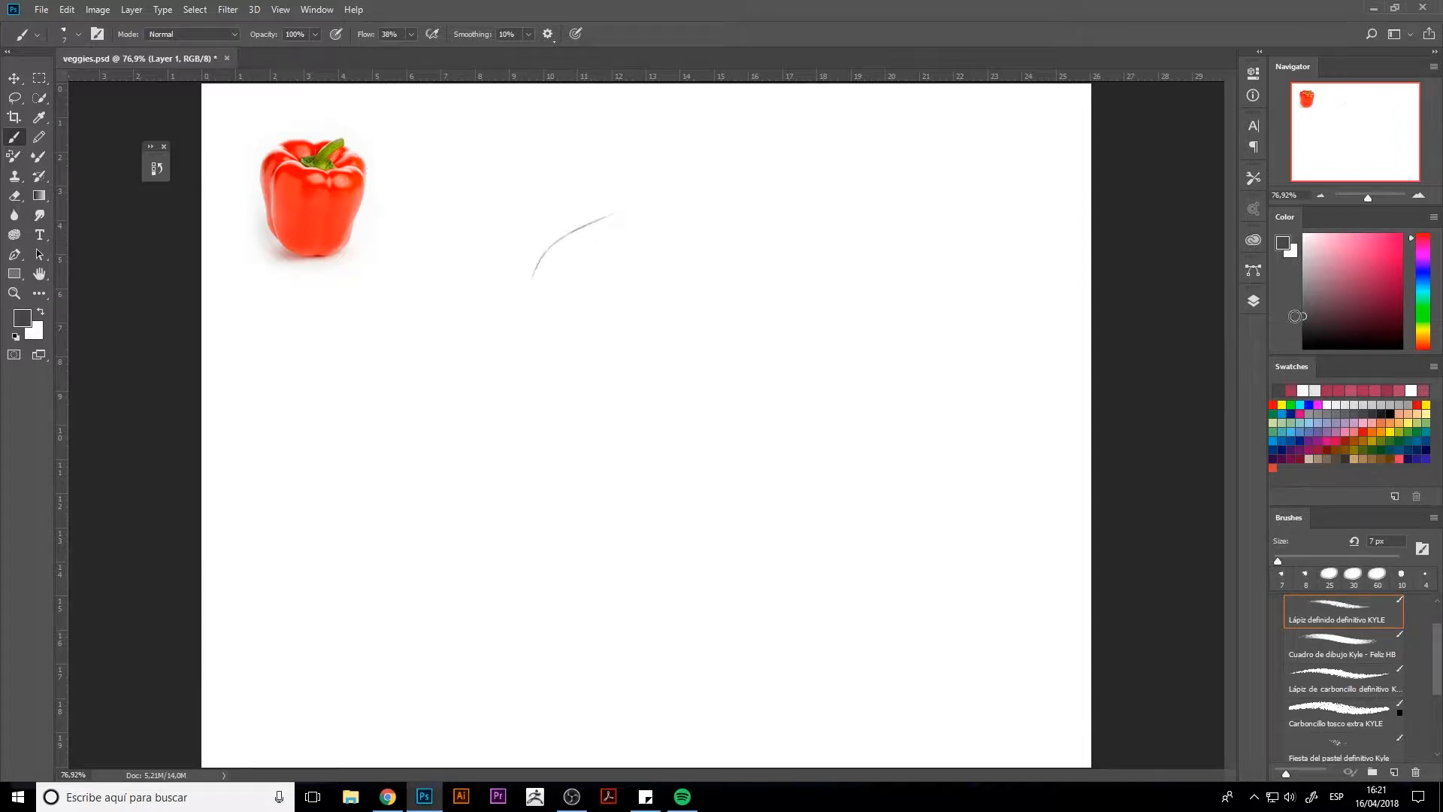
click(1304, 325)
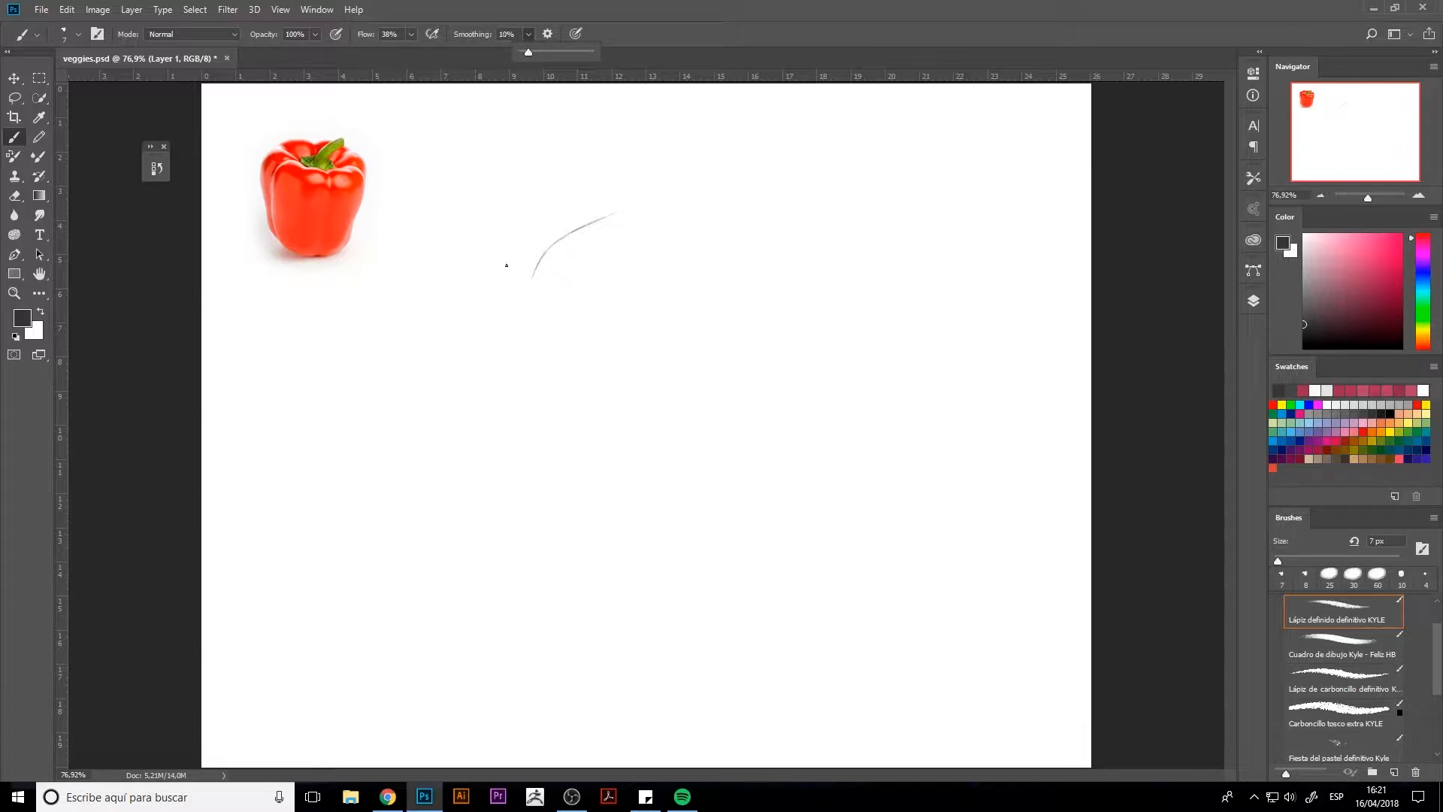
click(525, 281)
key([)
mouse_move(539, 266)
mouse_down()
mouse_move(520, 325)
mouse_move(544, 427)
mouse_up()
click(575, 34)
drag(541, 329, 544, 467)
drag(544, 479, 547, 494)
drag(609, 218, 640, 232)
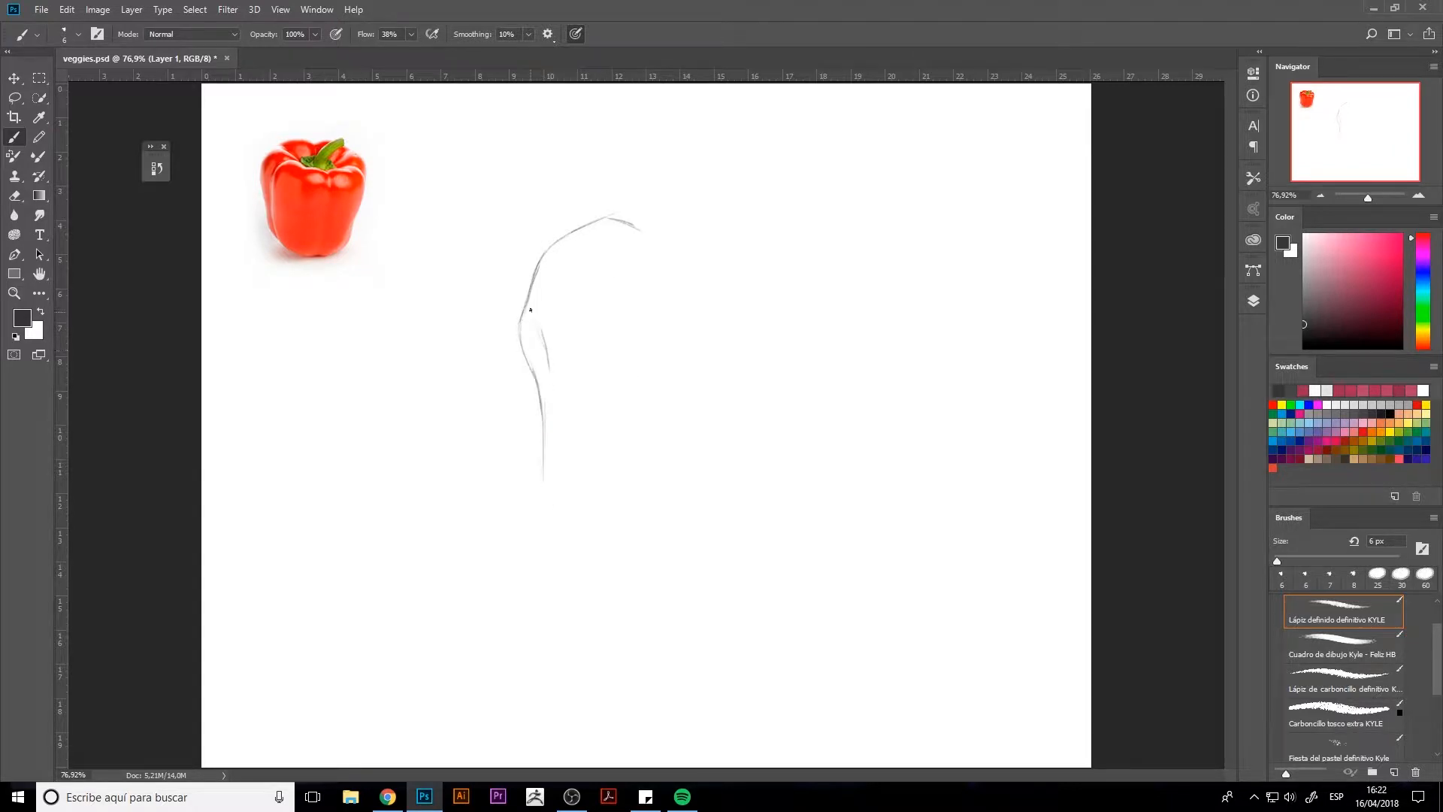
mouse_move(563, 352)
mouse_down()
mouse_move(588, 368)
mouse_move(594, 406)
mouse_move(542, 329)
mouse_up()
mouse_move(549, 386)
mouse_down()
mouse_move(565, 428)
mouse_move(511, 436)
mouse_move(509, 403)
mouse_move(500, 435)
mouse_move(481, 437)
mouse_up()
drag(482, 439, 543, 483)
mouse_move(508, 437)
mouse_down()
mouse_move(526, 442)
mouse_move(539, 488)
mouse_move(545, 477)
mouse_up()
key(e)
key(b)
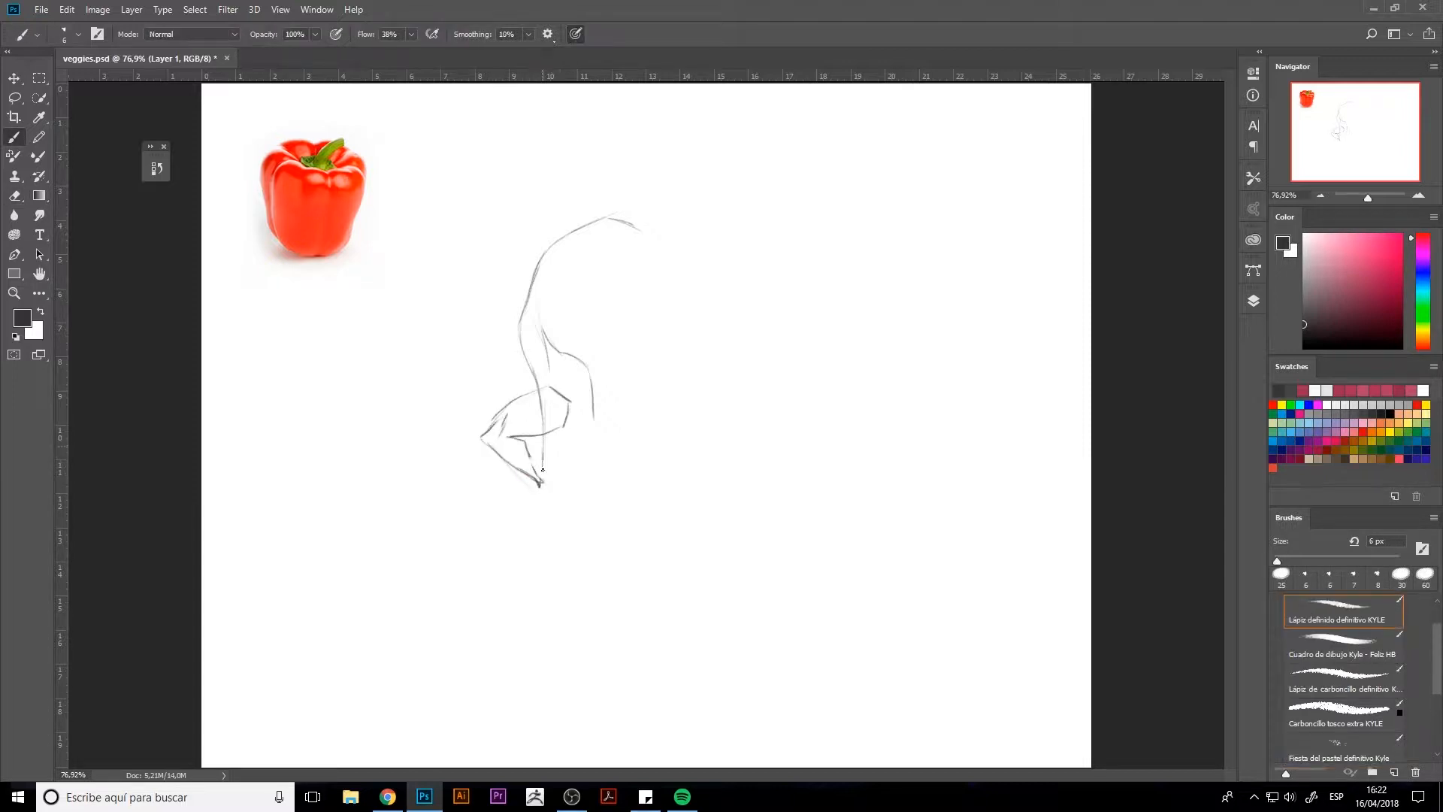
key(e)
key(bracketright)
key(bracketright)
key(bracketright)
key(bracketright)
key(bracketright)
key(bracketright)
key(bracketright)
key(bracketright)
mouse_move(531, 429)
mouse_down()
mouse_move(553, 396)
mouse_move(485, 436)
mouse_move(551, 420)
mouse_move(551, 459)
mouse_move(591, 536)
mouse_move(653, 534)
mouse_move(580, 528)
mouse_move(722, 531)
mouse_up()
Step: Complete the pepper body's outline along the lower left, base, top and right side, cleaning up the doubled line at the right waist
key(b)
mouse_move(593, 426)
mouse_down()
mouse_move(577, 512)
mouse_move(616, 537)
mouse_move(744, 521)
mouse_up()
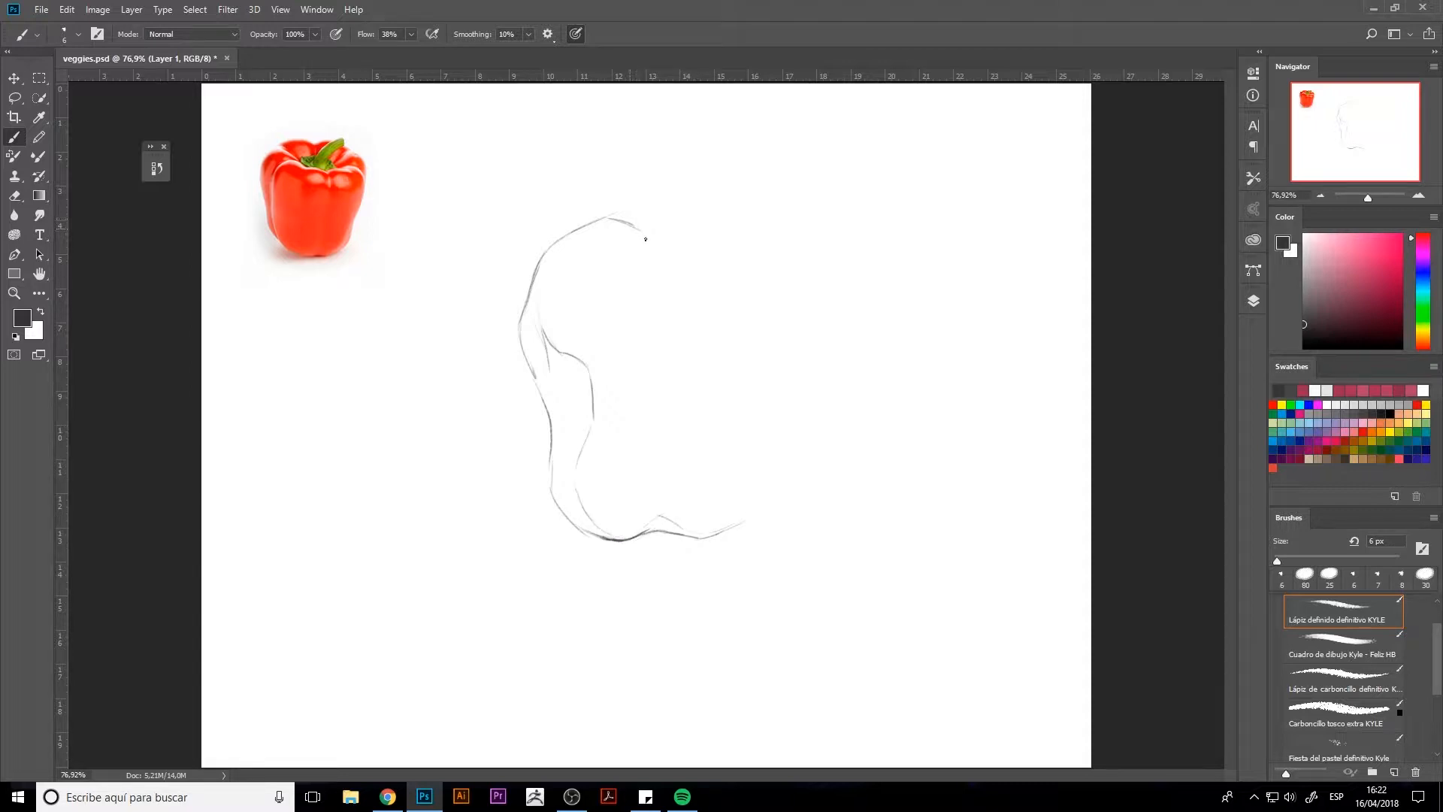
mouse_move(668, 238)
mouse_down()
mouse_move(728, 231)
mouse_move(765, 274)
mouse_move(739, 406)
mouse_move(755, 463)
mouse_move(732, 531)
mouse_up()
mouse_move(732, 531)
mouse_down()
mouse_move(765, 440)
mouse_move(758, 462)
mouse_up()
drag(749, 356, 746, 419)
mouse_move(746, 419)
mouse_down()
mouse_move(749, 347)
mouse_move(744, 417)
mouse_up()
key(e)
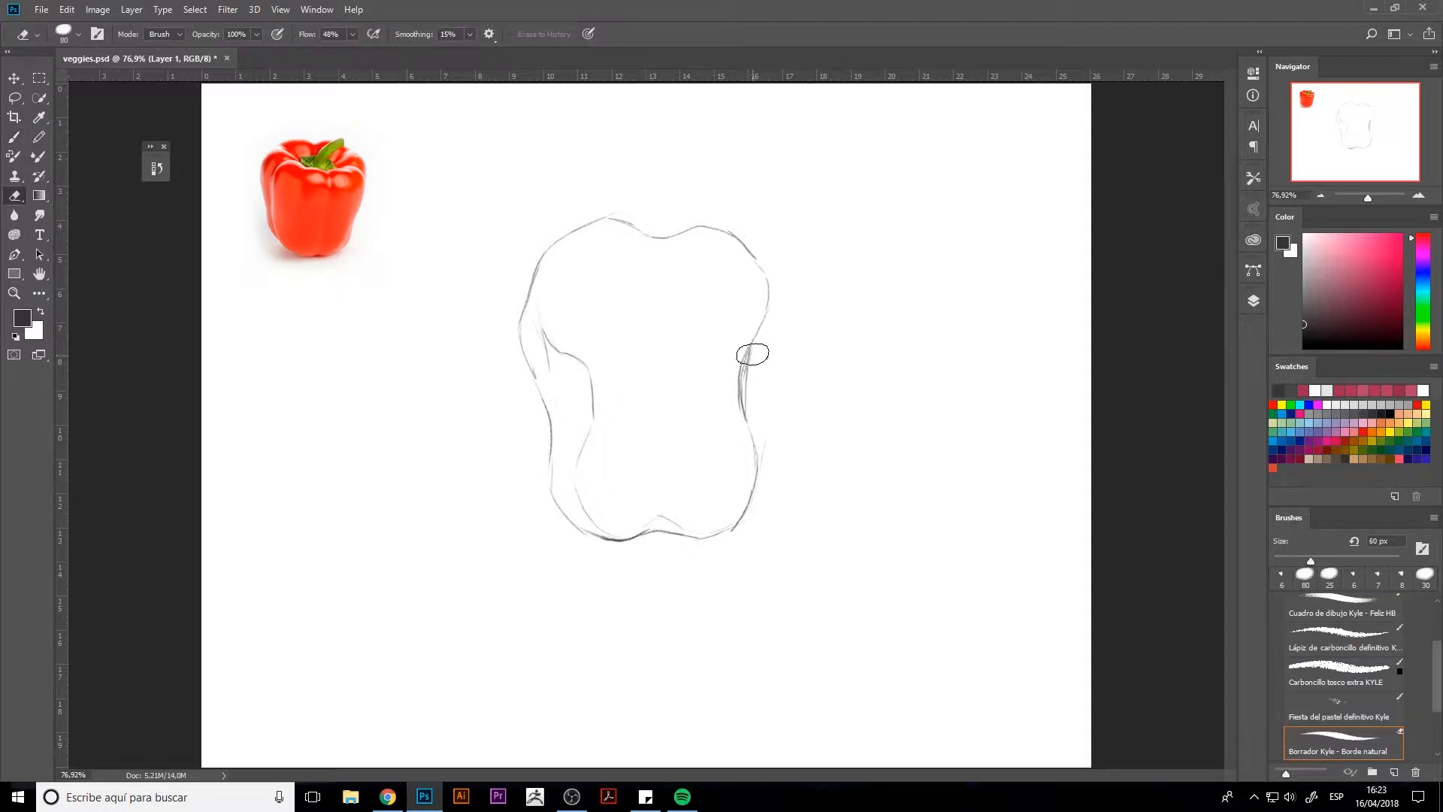
drag(750, 354, 735, 421)
key(b)
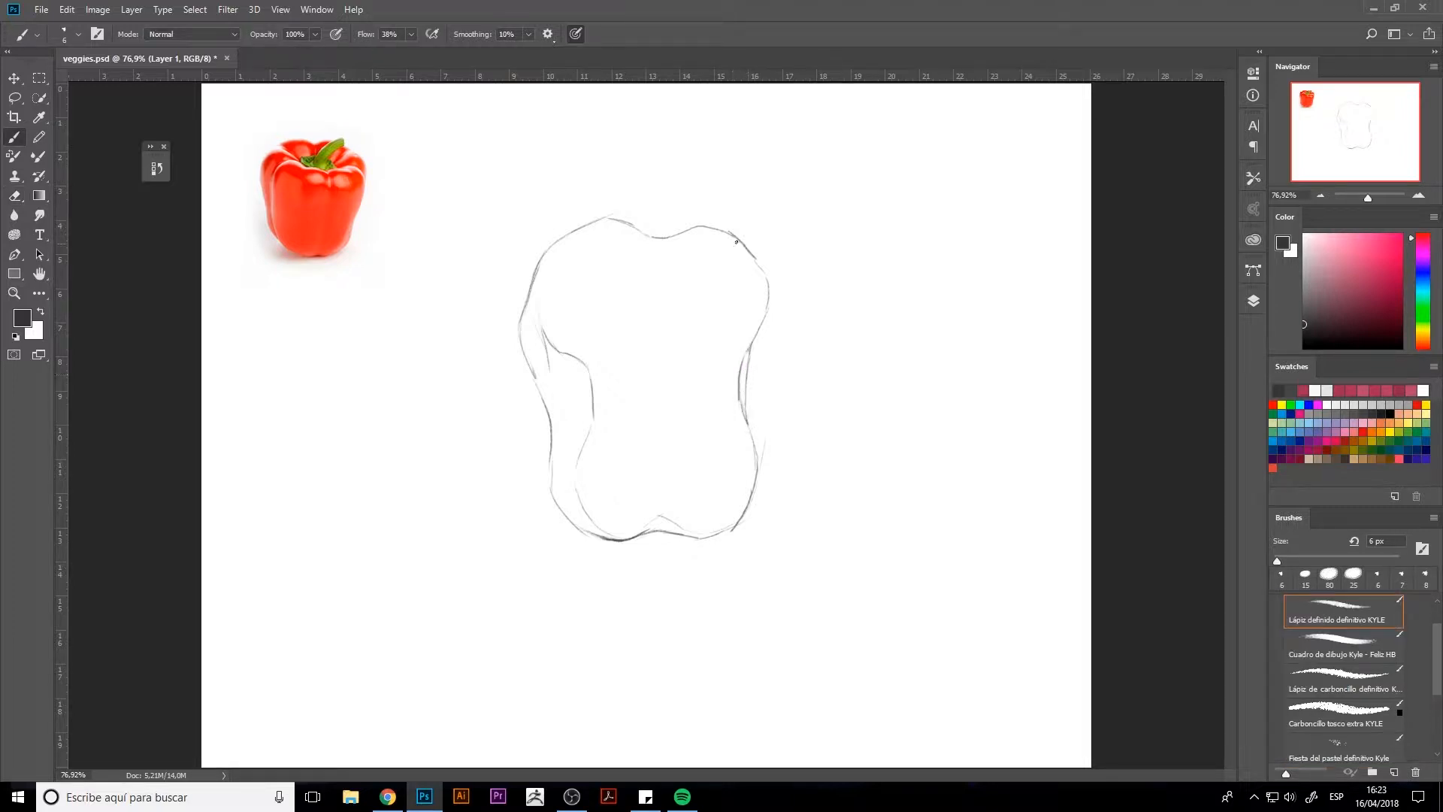
Step: Sketch the crease running down from the pepper's top centre and a short stem above it
mouse_move(653, 251)
mouse_down()
mouse_move(678, 268)
mouse_move(676, 360)
mouse_up()
drag(644, 227, 682, 228)
mouse_move(642, 184)
mouse_down()
mouse_move(637, 225)
mouse_move(673, 198)
mouse_move(673, 232)
mouse_up()
Step: Draw a downturned mouth across the middle of the pepper and an angry left eye with a heavy, dark brow
drag(643, 369, 712, 373)
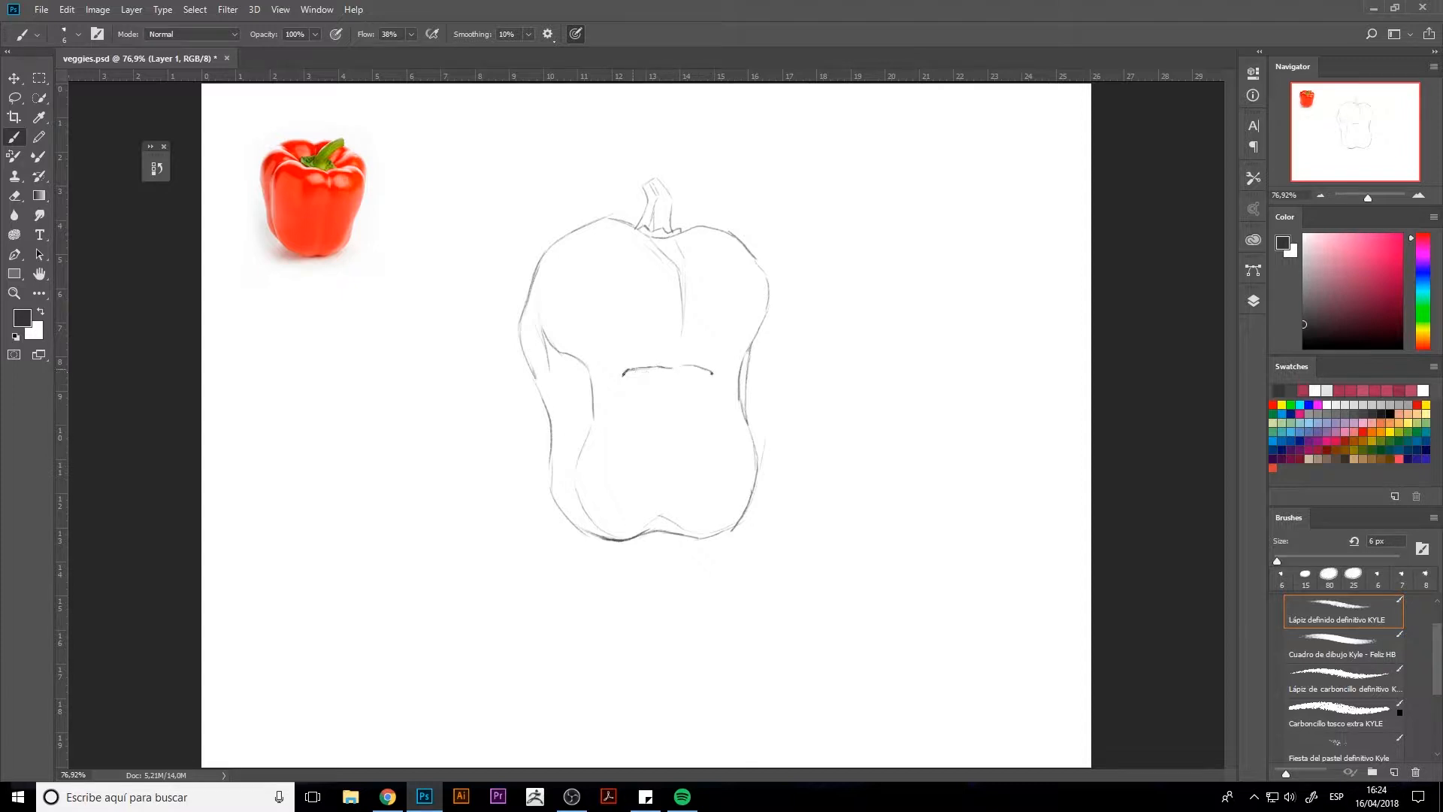
drag(661, 288, 609, 287)
mouse_move(642, 301)
mouse_down()
mouse_move(609, 307)
mouse_move(642, 298)
mouse_move(606, 286)
mouse_move(608, 333)
mouse_move(654, 309)
mouse_move(621, 328)
mouse_up()
drag(665, 383, 639, 385)
mouse_move(615, 291)
mouse_down()
mouse_move(656, 286)
mouse_move(596, 284)
mouse_move(648, 284)
mouse_move(609, 291)
mouse_move(642, 331)
mouse_move(600, 267)
mouse_move(672, 301)
mouse_up()
Step: Lasso the left eye, enlarge it to about 134%, rotate it about 5° and place it lower on the face
key(l)
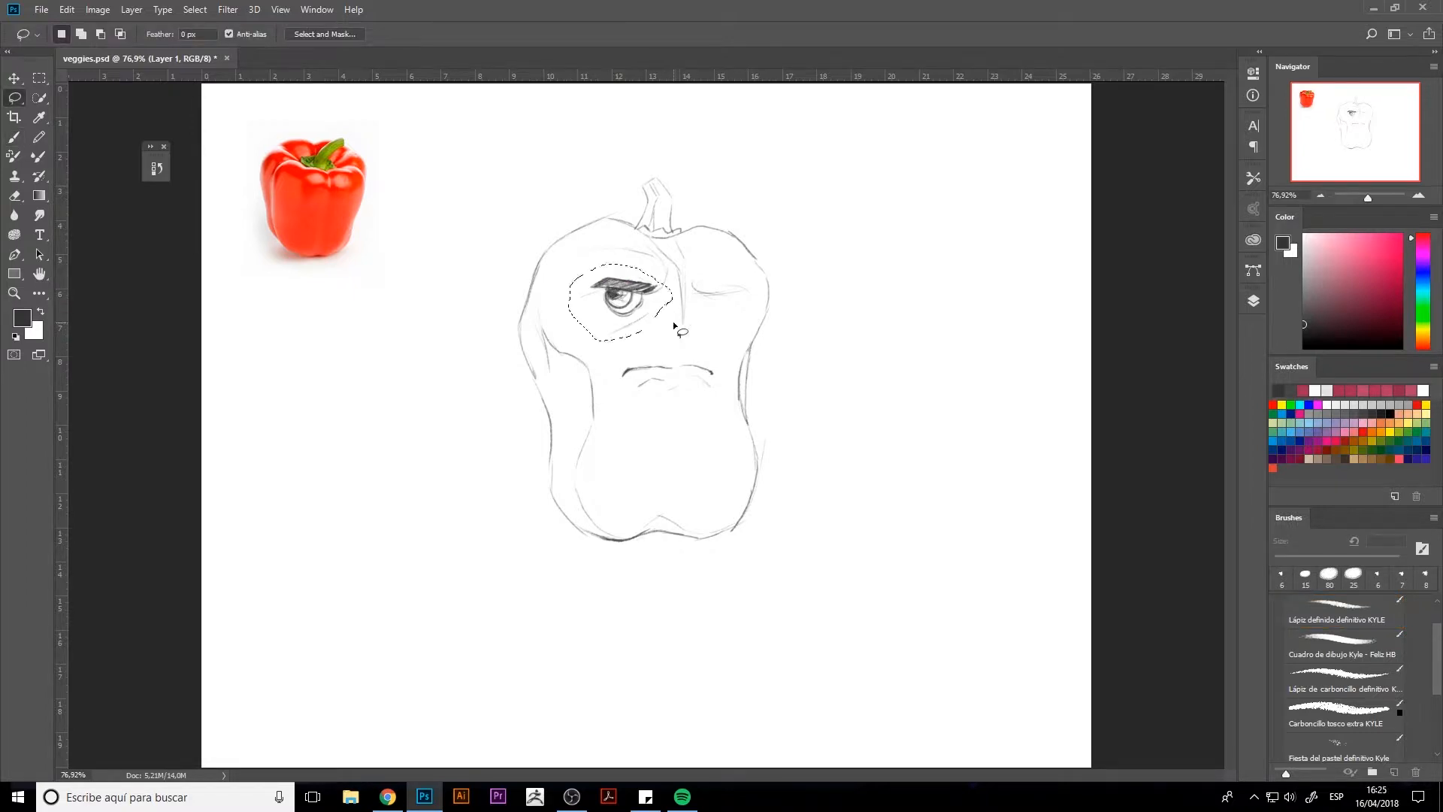
key(ctrl+t)
drag(570, 342, 514, 381)
mouse_move(615, 314)
mouse_down()
mouse_move(646, 309)
mouse_move(634, 307)
mouse_up()
drag(713, 388, 686, 415)
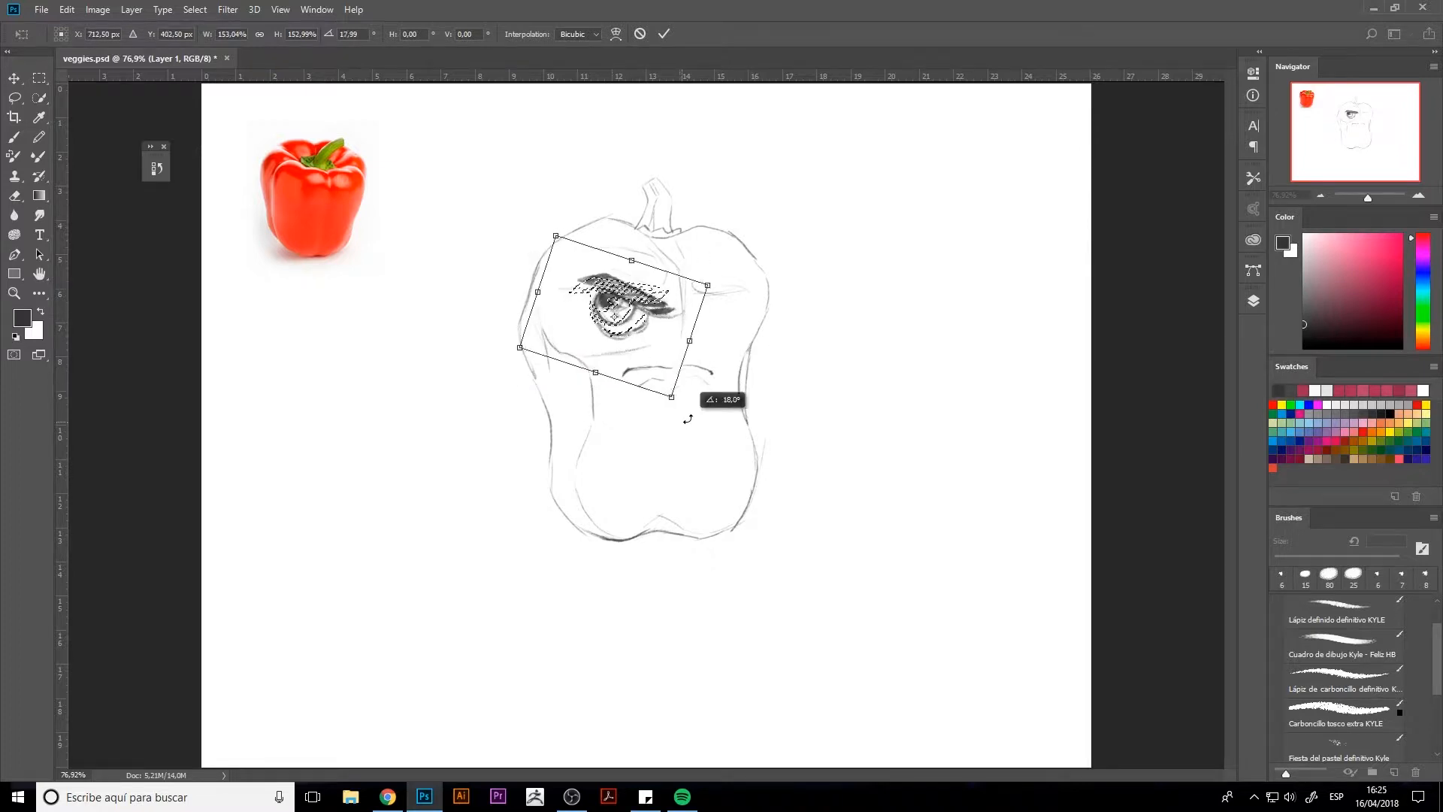
drag(648, 313, 643, 311)
mouse_move(668, 426)
mouse_down()
mouse_move(686, 410)
mouse_move(668, 367)
mouse_up()
drag(622, 300, 645, 336)
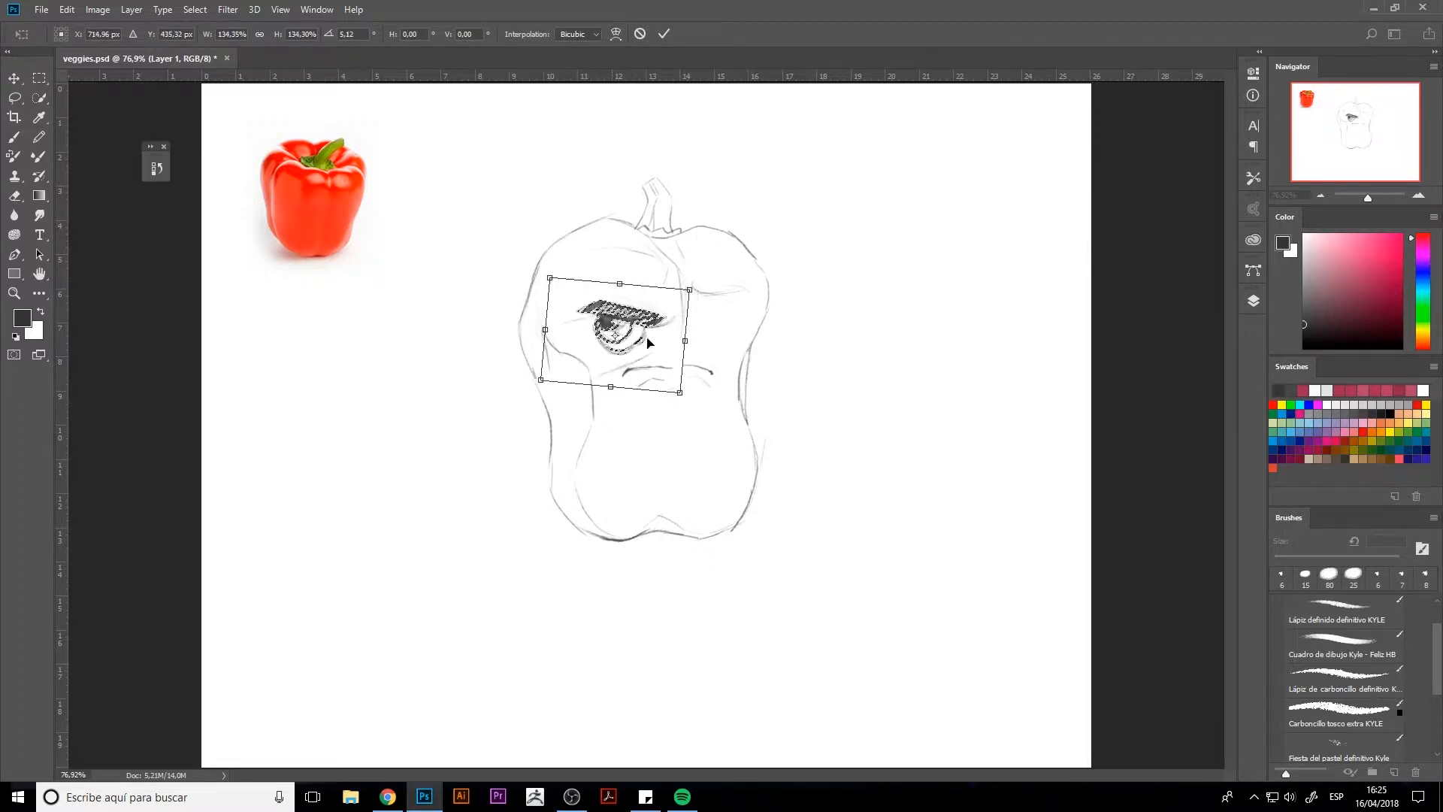
key(Return)
key(ctrl+d)
key(e)
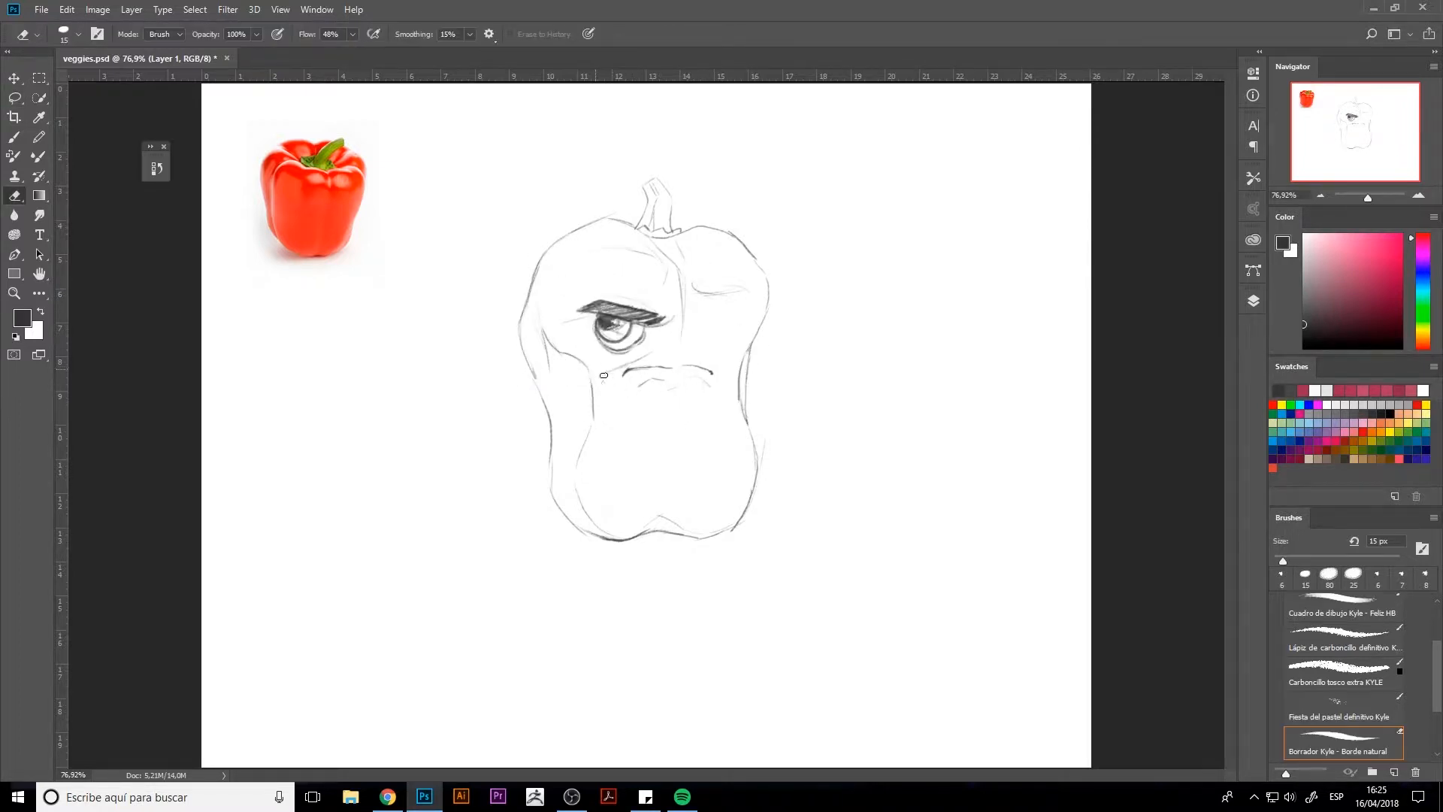
Step: Lasso the mouth, move it to the lower part of the pepper and scale it to about 62%
key(l)
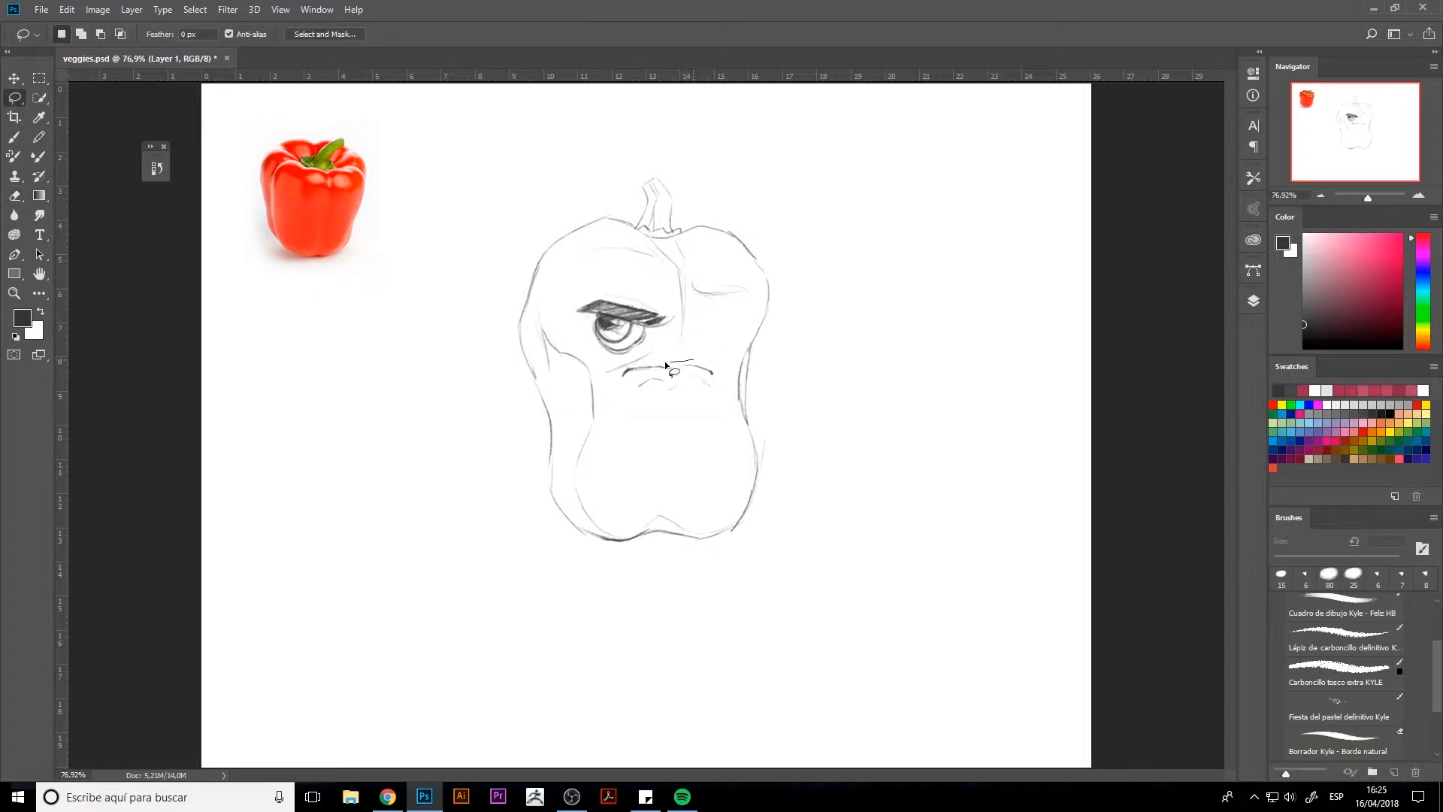
mouse_move(693, 360)
mouse_down()
mouse_move(620, 372)
mouse_move(717, 398)
mouse_move(677, 375)
mouse_move(694, 363)
mouse_move(681, 466)
mouse_up()
key(ctrl+t)
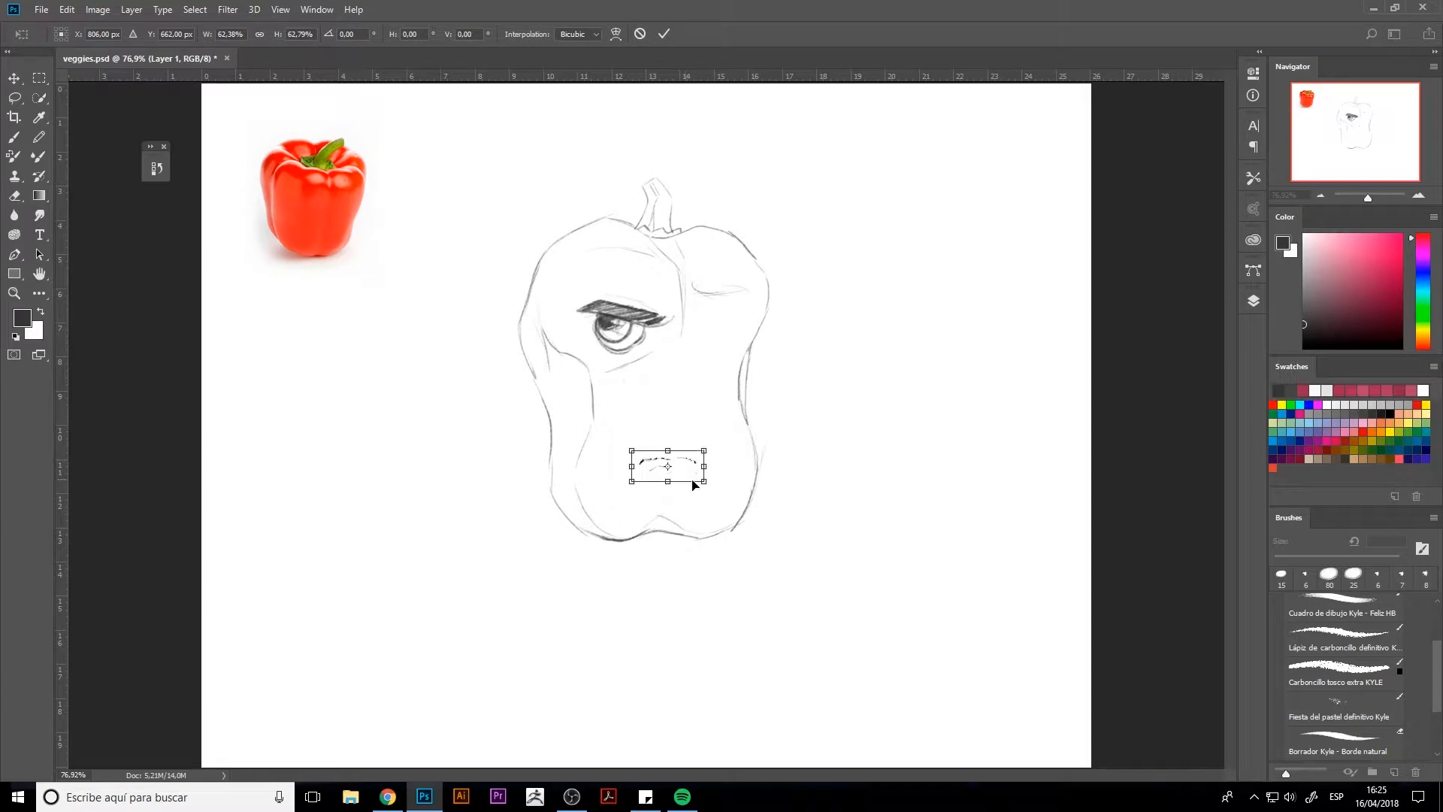
key(Return)
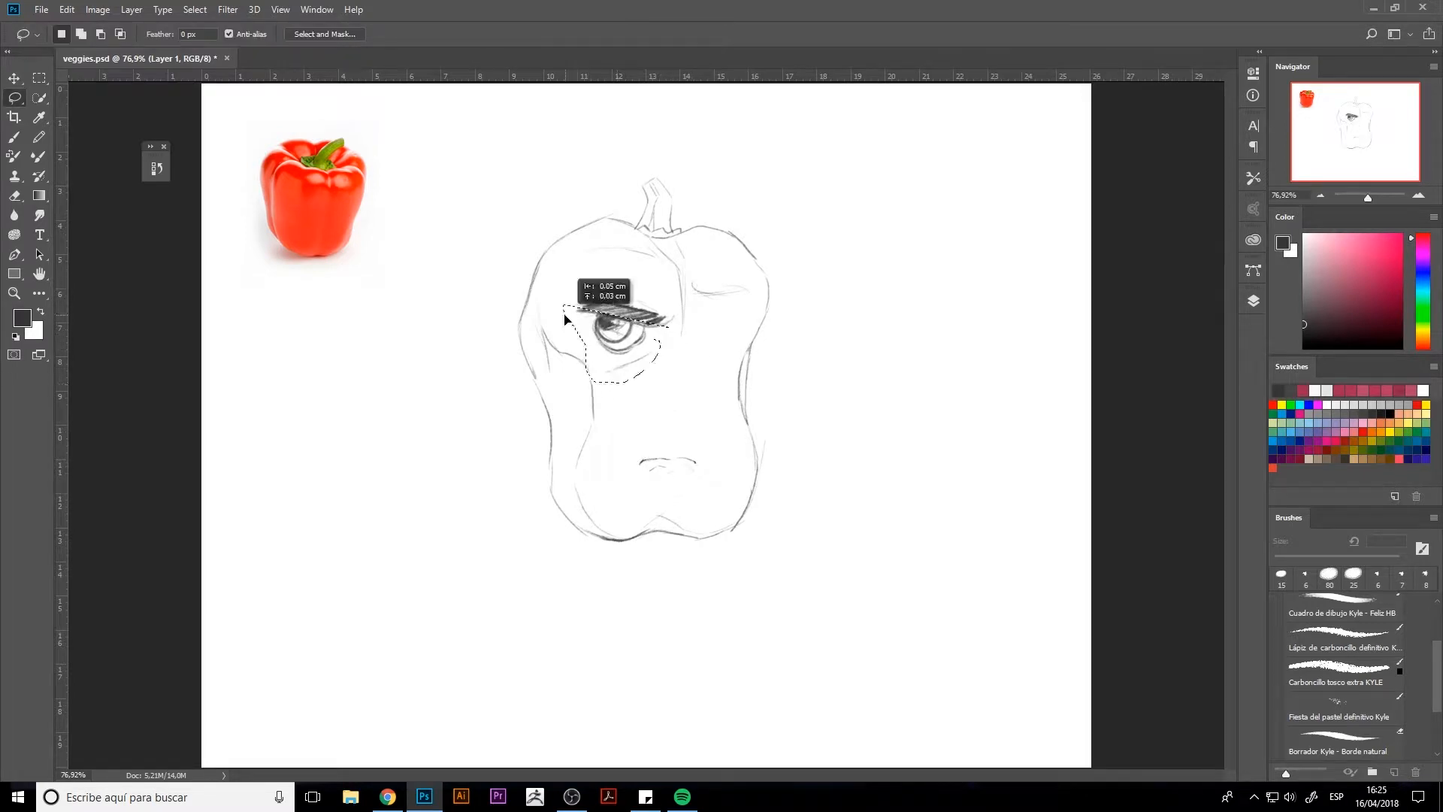
Step: Duplicate the left eye onto a new layer, flip it horizontally, place it as the slightly smaller right eye and tidy the gap between
mouse_move(640, 287)
mouse_down()
mouse_move(560, 325)
mouse_move(670, 290)
mouse_move(641, 287)
mouse_move(728, 318)
mouse_up()
key(ctrl+j)
key(ctrl+t)
right_click(646, 362)
click(671, 533)
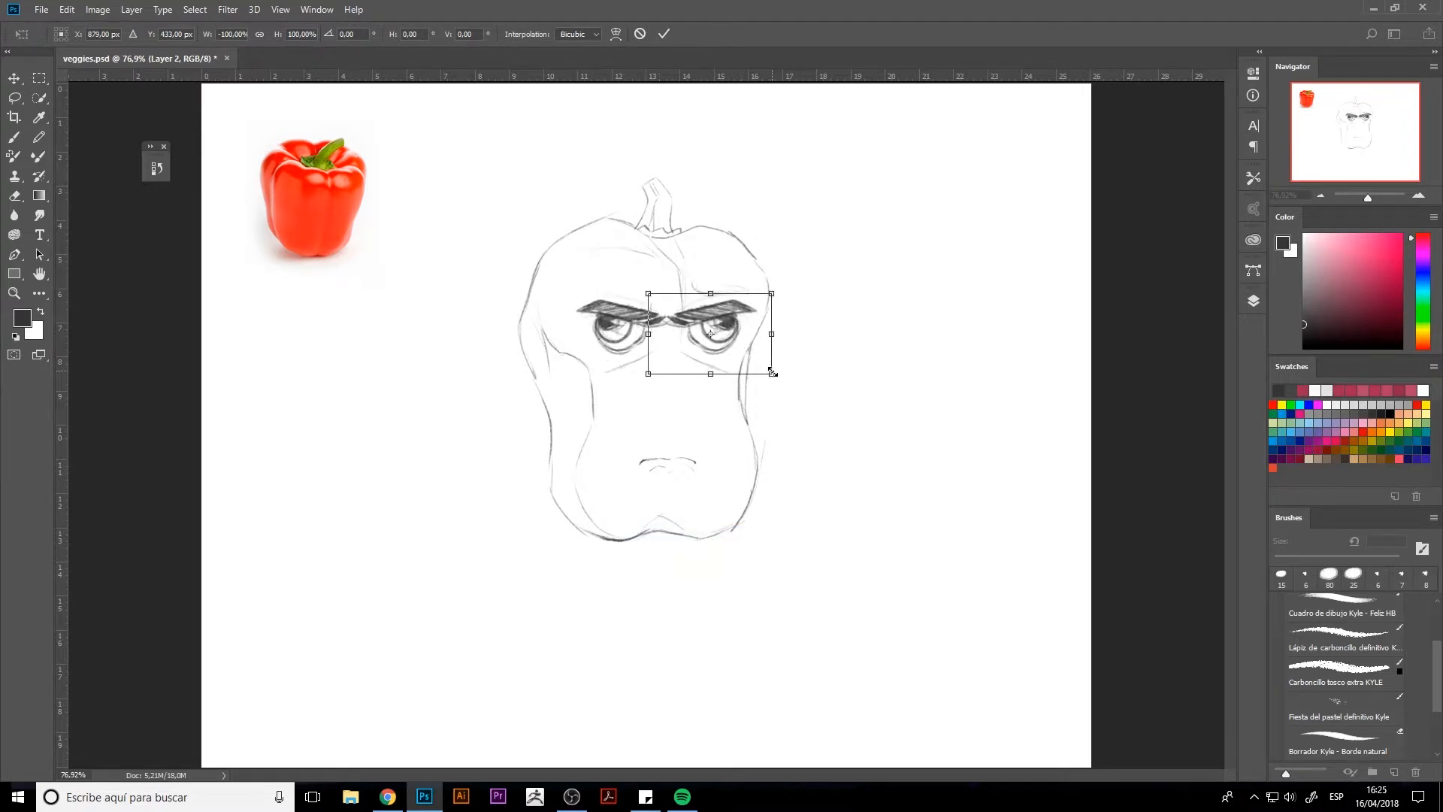
drag(772, 374, 763, 368)
mouse_move(717, 320)
mouse_down()
mouse_move(729, 326)
mouse_move(665, 336)
mouse_up()
mouse_move(728, 326)
mouse_down()
mouse_move(667, 336)
mouse_move(729, 322)
mouse_move(727, 344)
mouse_move(730, 323)
mouse_move(712, 349)
mouse_move(696, 333)
mouse_move(724, 337)
mouse_move(726, 322)
mouse_move(707, 342)
mouse_move(730, 323)
mouse_move(701, 335)
mouse_up()
key(Return)
key(e)
key(b)
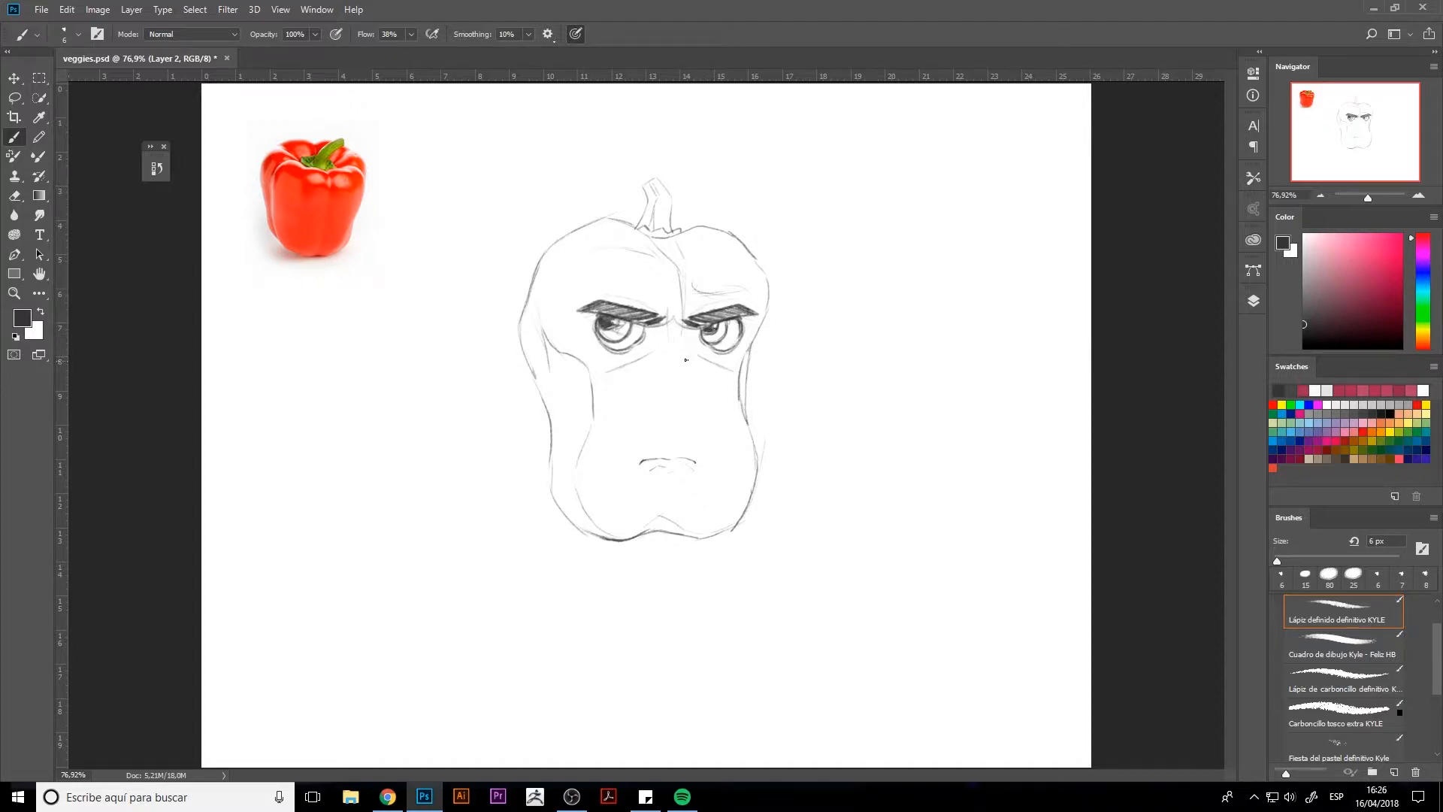
Step: Lasso the pepper's lower half and merge the eye copy on Layer 2 with the sketch on Layer 1
key(l)
mouse_move(770, 393)
mouse_down()
mouse_move(591, 557)
mouse_move(774, 389)
mouse_up()
key(ctrl+t)
key(Return)
click(1253, 301)
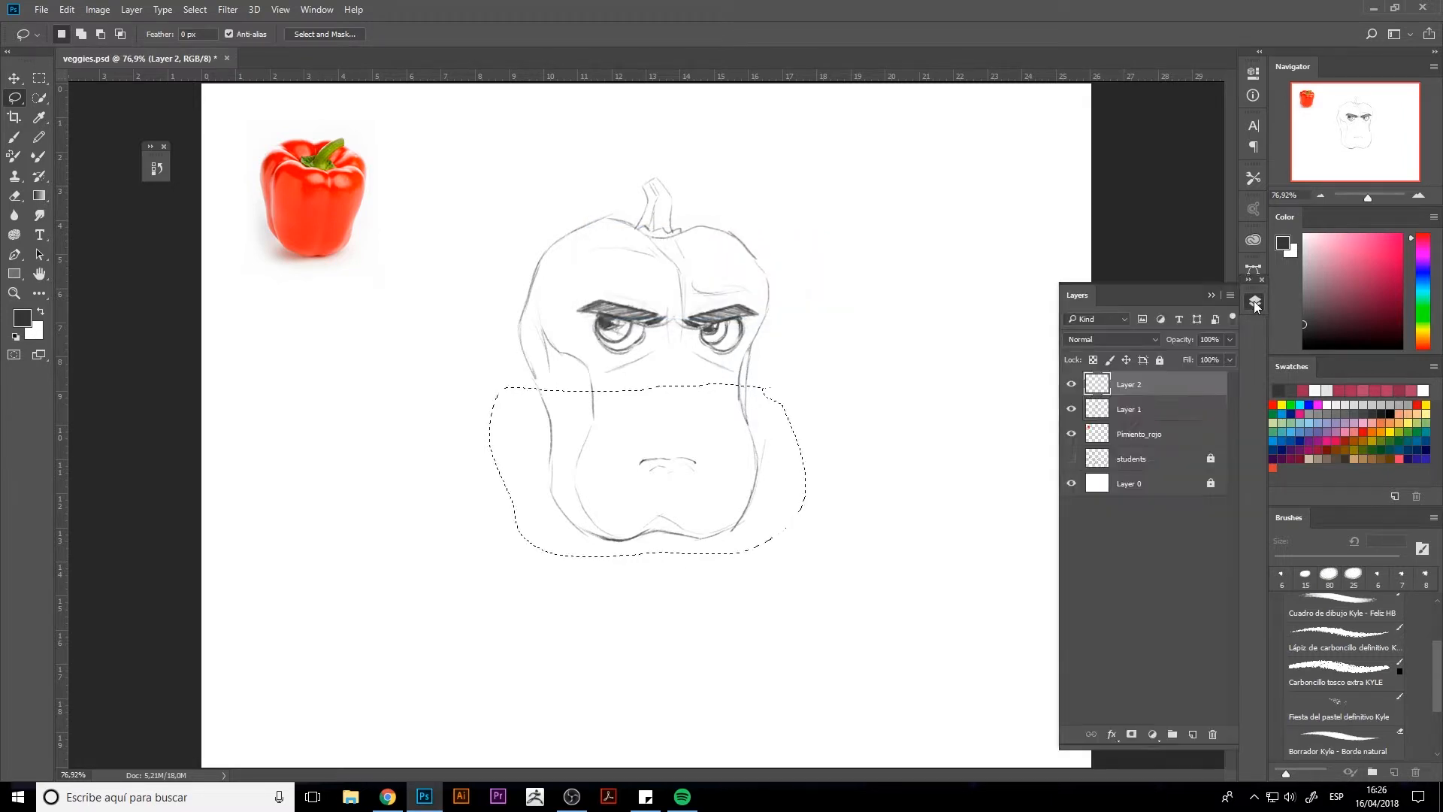
ctrl+click(1128, 410)
key(ctrl+e)
Step: Squash the selected lower half vertically so the pepper becomes shorter, and clear the selection
key(ctrl+t)
drag(648, 555, 651, 491)
key(Return)
click(1254, 302)
key(ctrl+d)
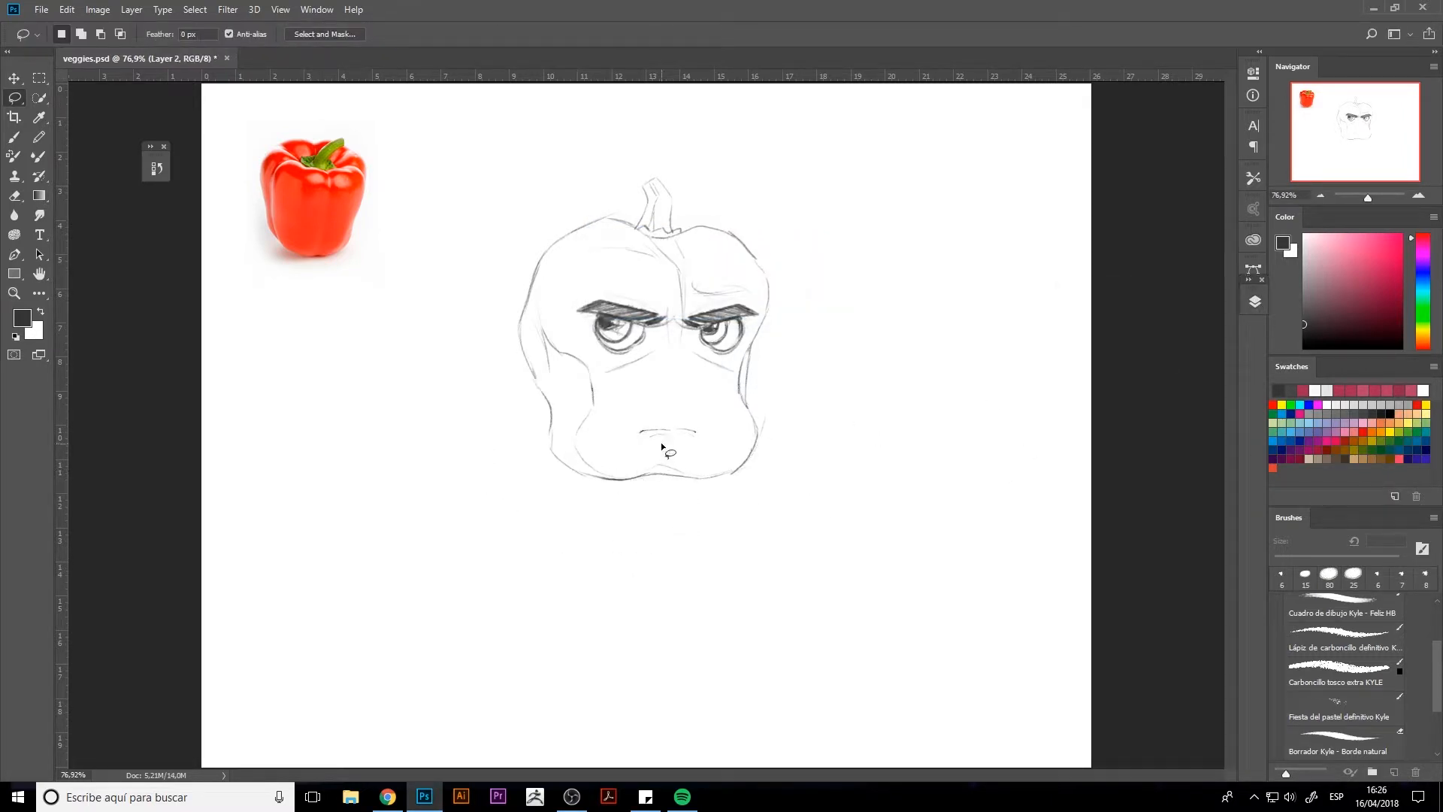
Step: Erase the small mouth and sketch puckered lips holding a whistle at the pepper's lower right
key(e)
mouse_move(644, 433)
mouse_down()
mouse_move(705, 432)
mouse_move(672, 434)
mouse_move(719, 412)
mouse_move(610, 436)
mouse_up()
key(b)
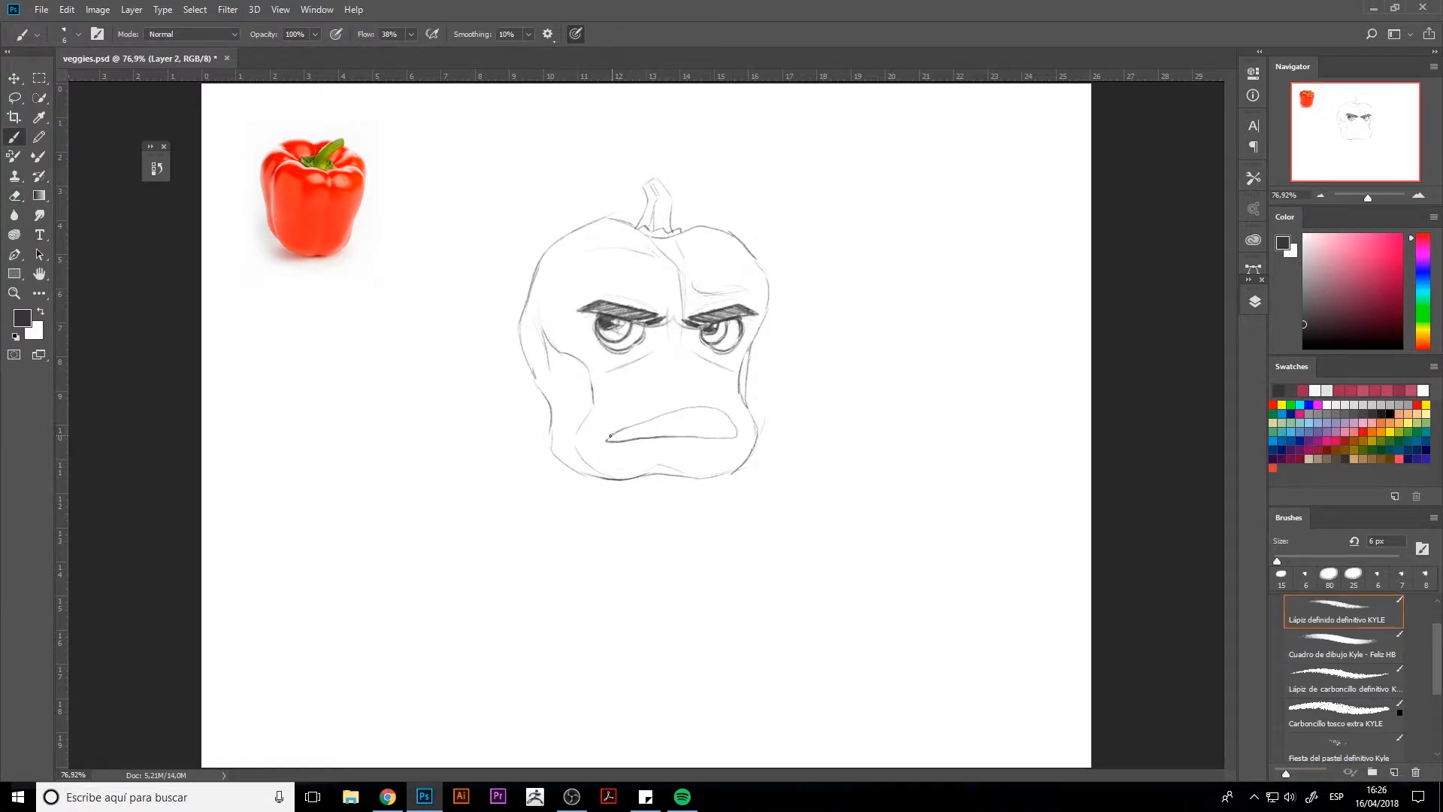
key(ctrl+z)
mouse_move(696, 401)
mouse_down()
mouse_move(708, 429)
mouse_move(675, 438)
mouse_move(715, 441)
mouse_move(706, 468)
mouse_move(721, 459)
mouse_move(666, 454)
mouse_up()
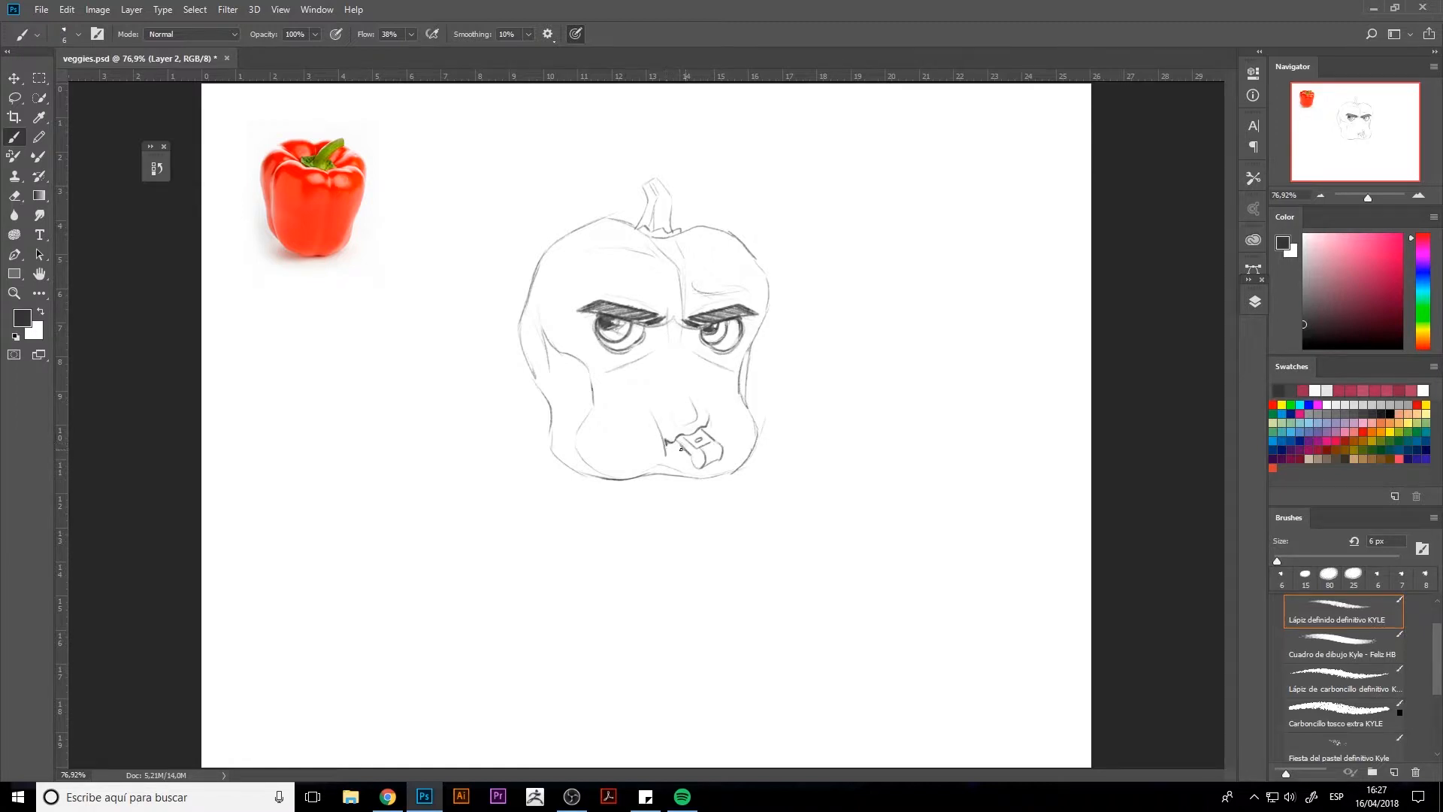
drag(681, 449, 679, 454)
Step: Add crease lines around the nose and brow, and refine the contour of the pepper's upper left lobe
drag(652, 339, 650, 352)
drag(656, 336, 654, 342)
drag(563, 267, 556, 350)
drag(558, 294, 544, 274)
drag(622, 221, 598, 217)
Step: Draw a thin bent left arm with its elbow pointing outward and its hand resting against the pepper's side
mouse_move(549, 390)
mouse_down()
mouse_move(498, 418)
mouse_move(554, 442)
mouse_move(561, 385)
mouse_up()
key(e)
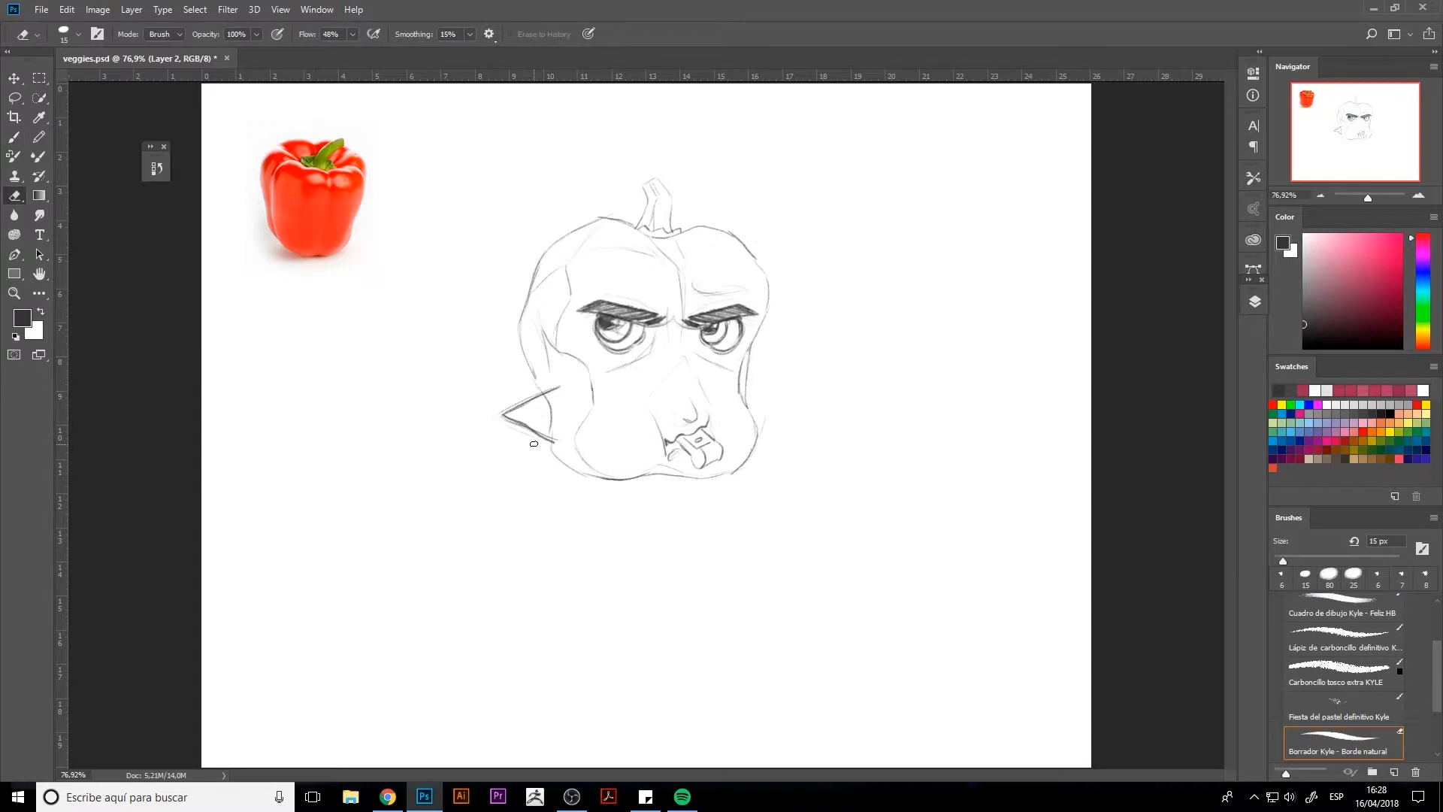
mouse_move(546, 443)
mouse_down()
mouse_move(520, 421)
mouse_move(561, 439)
mouse_move(564, 384)
mouse_move(499, 415)
mouse_up()
key(b)
key(e)
key(b)
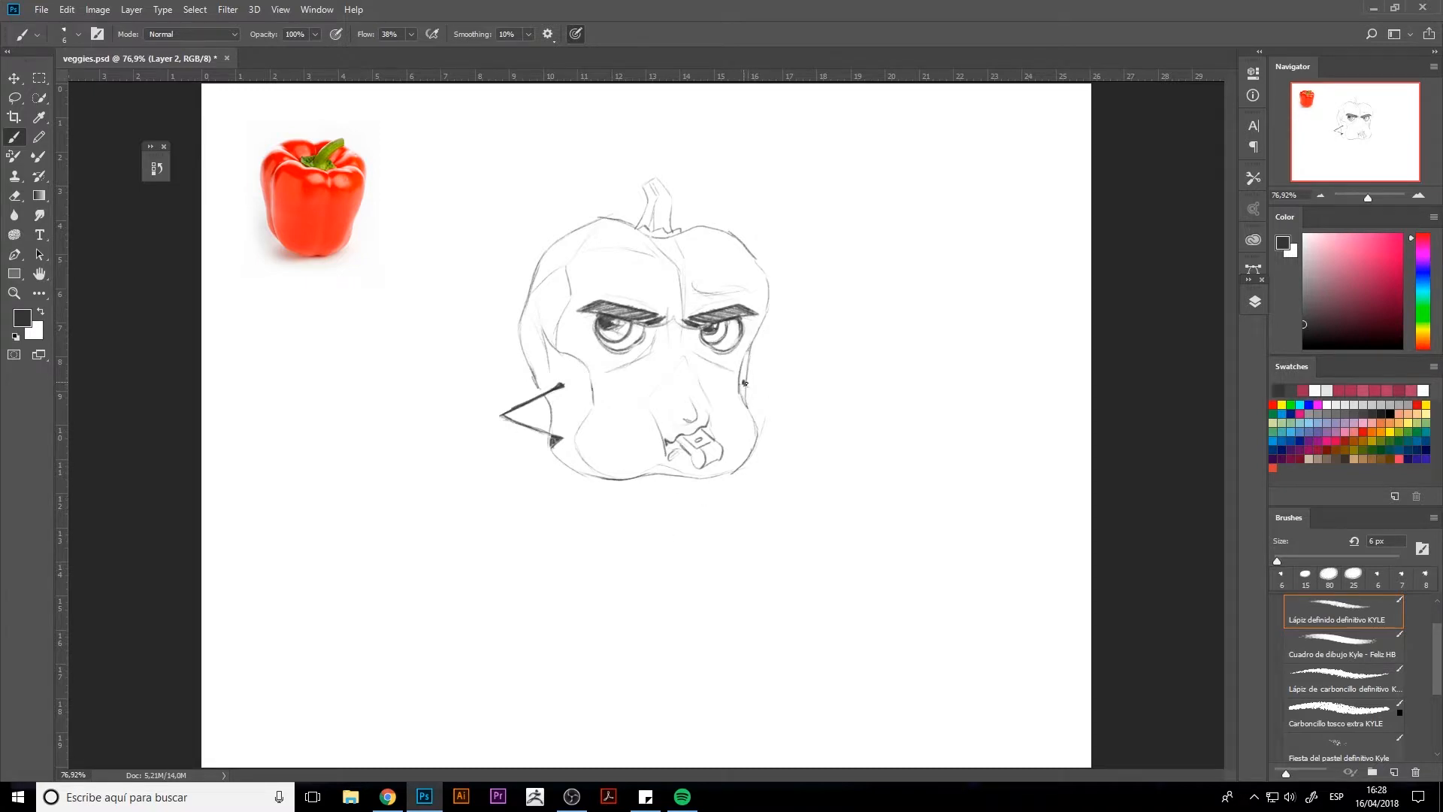
Step: Draw the small bent right arm, and darken the left arm's hand and fingers
mouse_move(744, 384)
mouse_down()
mouse_move(778, 412)
mouse_move(753, 375)
mouse_move(772, 410)
mouse_move(764, 399)
mouse_move(754, 418)
mouse_move(744, 383)
mouse_up()
key(e)
key(b)
mouse_move(562, 439)
mouse_down()
mouse_move(560, 455)
mouse_move(537, 458)
mouse_move(554, 451)
mouse_move(541, 452)
mouse_move(549, 434)
mouse_up()
mouse_move(560, 386)
mouse_down()
mouse_move(498, 413)
mouse_move(564, 449)
mouse_up()
drag(597, 315, 595, 333)
key(alt+Tab)
key(alt+Tab)
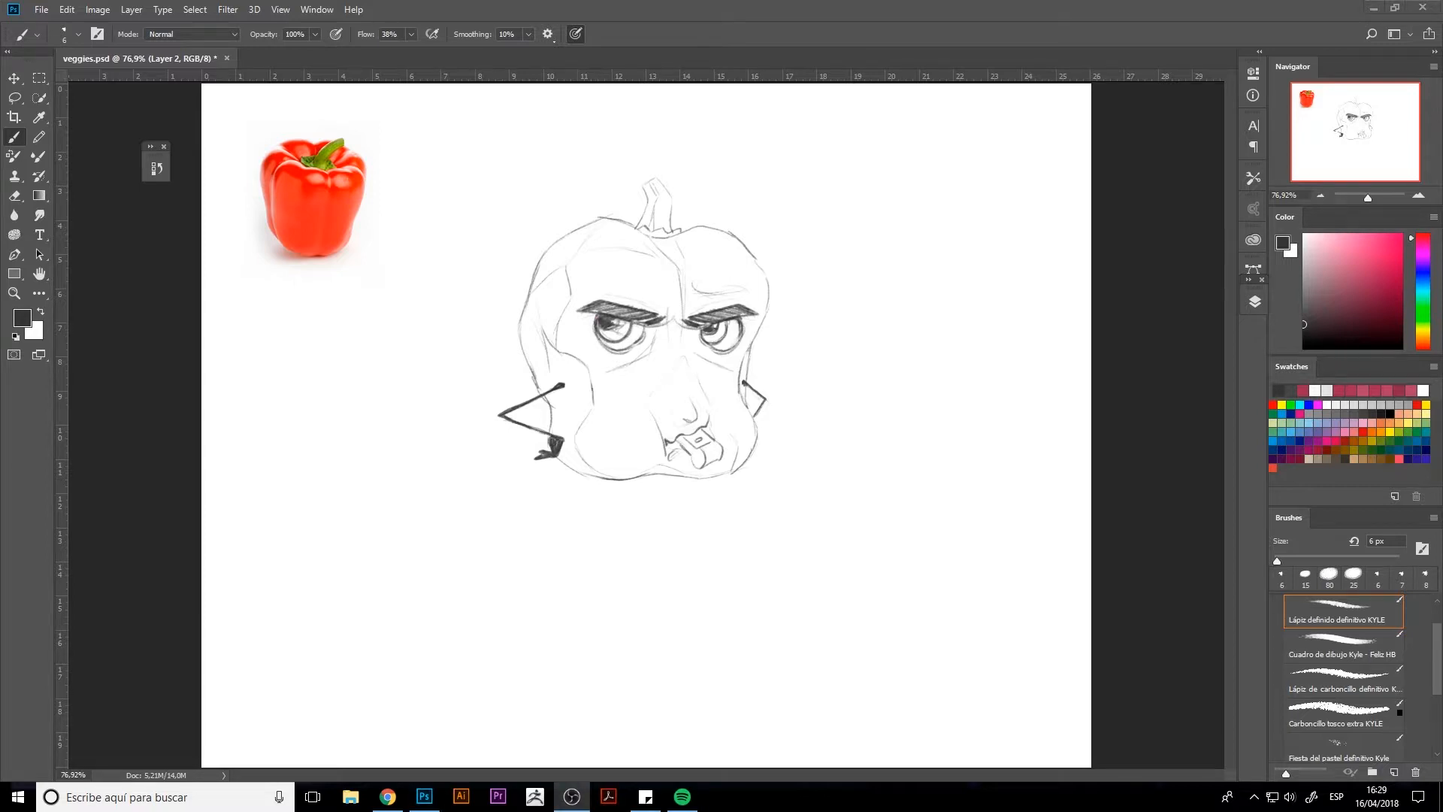
key(alt+Tab)
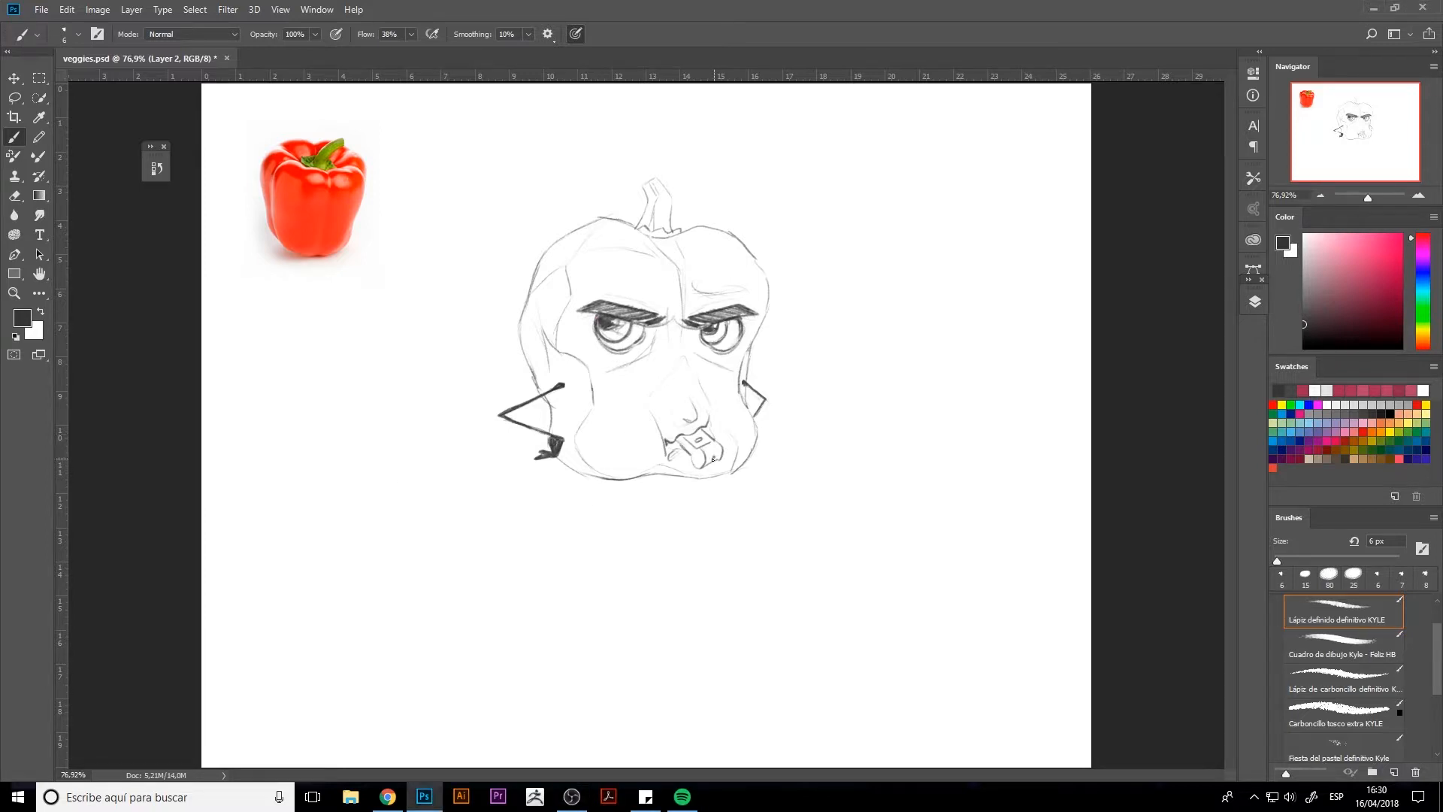
mouse_move(712, 457)
mouse_down()
mouse_move(609, 444)
mouse_move(550, 406)
mouse_up()
drag(717, 468, 726, 486)
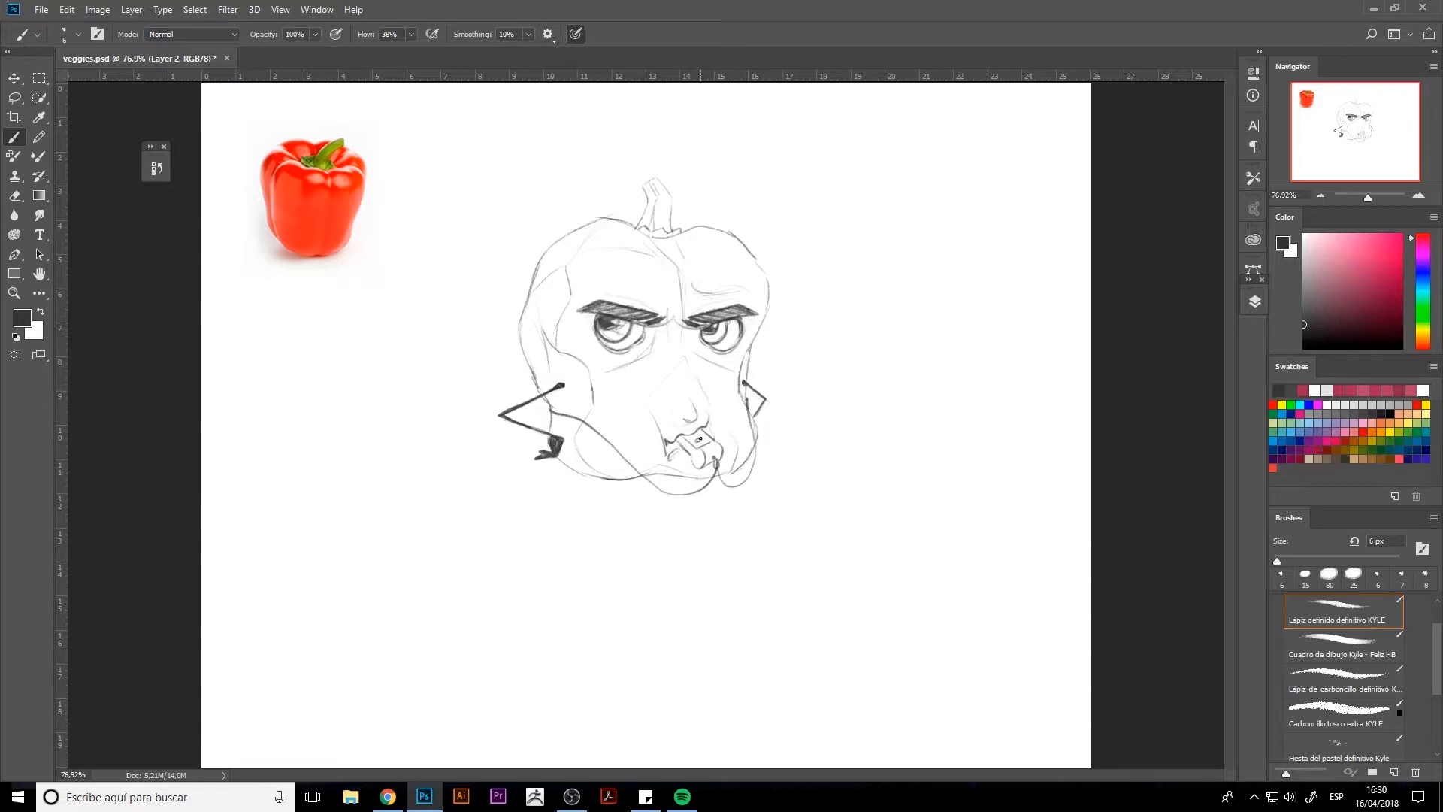
key(ctrl+alt+z)
key(ctrl+alt+z)
mouse_move(539, 395)
mouse_down()
mouse_move(563, 378)
mouse_move(596, 396)
mouse_move(571, 383)
mouse_move(634, 499)
mouse_move(707, 468)
mouse_up()
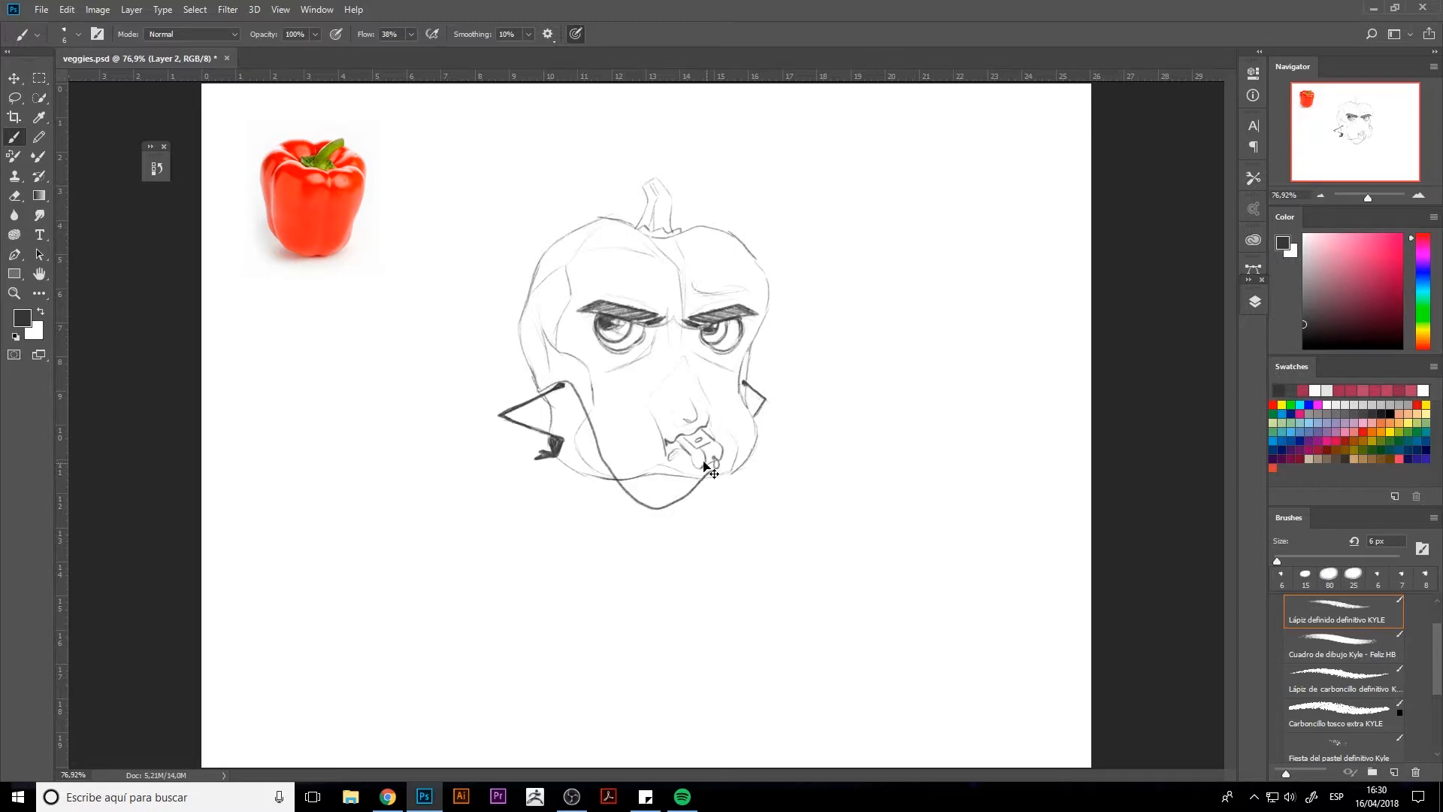
key(ctrl+alt+z)
Step: Draw the whistle's cord looping from both sides of the body with changed brush smoothing, and set Smoothing to 12%
click(528, 34)
drag(524, 51, 558, 51)
mouse_move(536, 389)
mouse_down()
mouse_move(586, 392)
mouse_move(612, 459)
mouse_move(695, 497)
mouse_move(723, 462)
mouse_move(746, 487)
mouse_move(759, 444)
mouse_move(745, 384)
mouse_up()
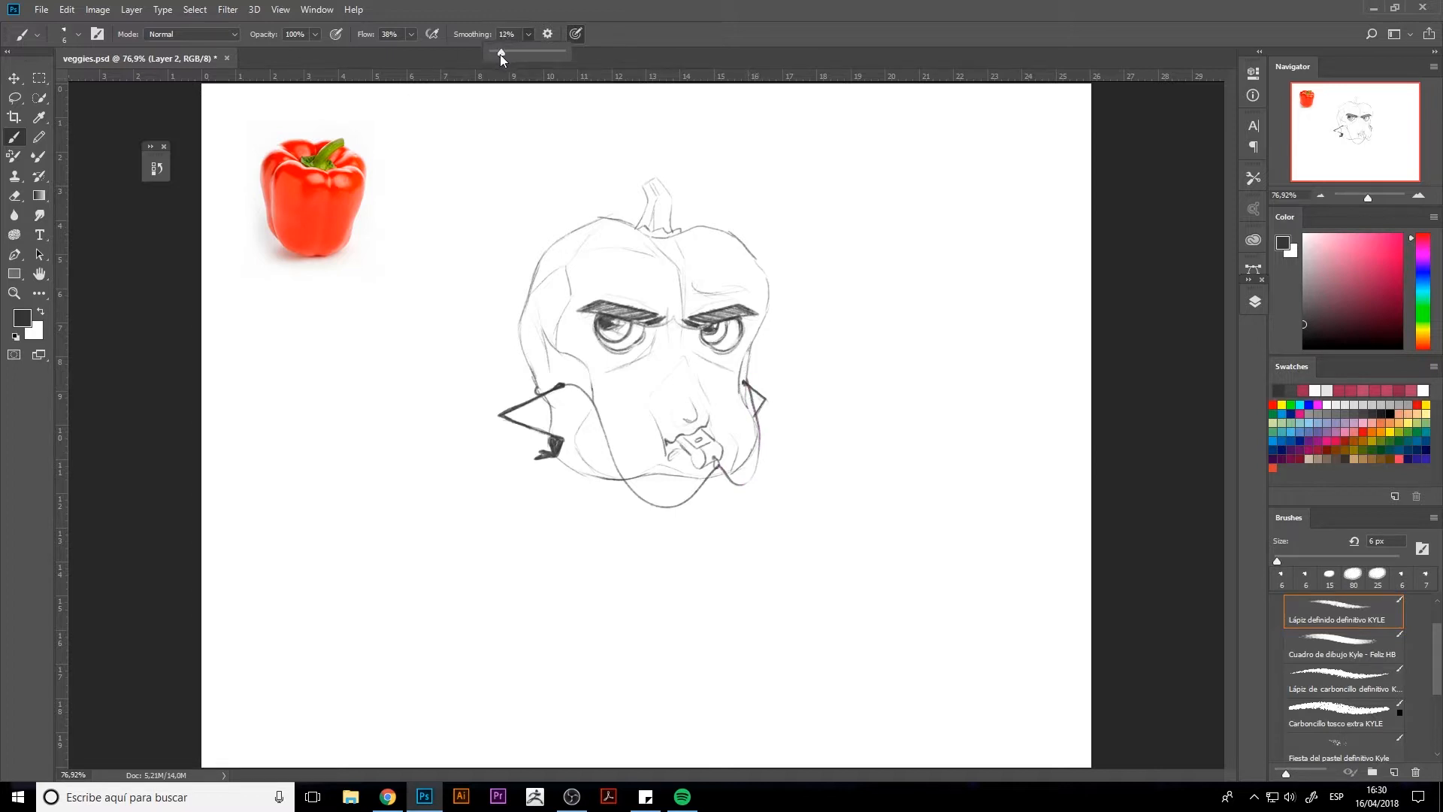
drag(501, 52, 502, 53)
drag(541, 395, 544, 397)
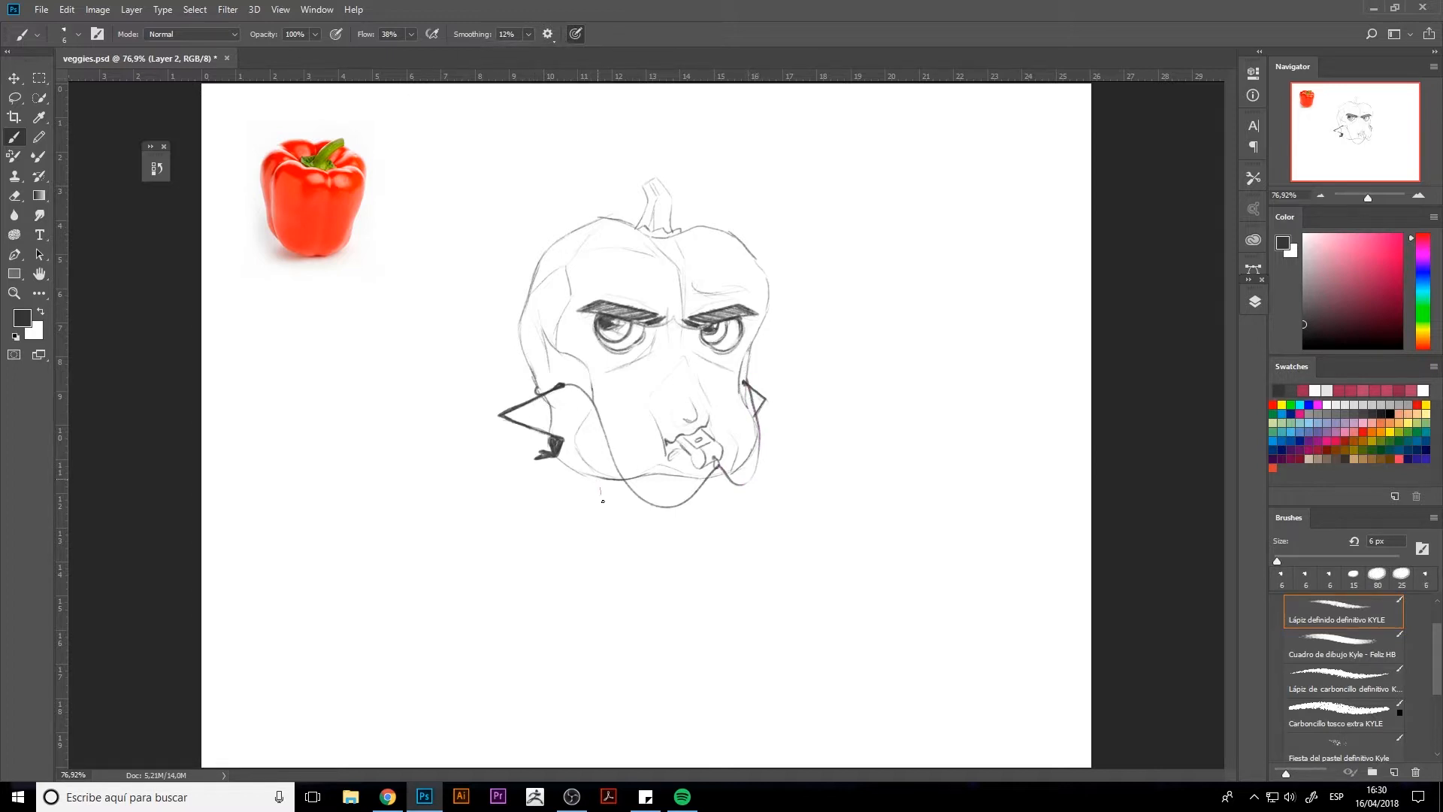
Step: Sketch the left leg below the body with a ribbed sock and a pointed, laced shoe turned outward
mouse_move(603, 501)
mouse_down()
mouse_move(608, 546)
mouse_move(613, 512)
mouse_move(589, 521)
mouse_move(617, 495)
mouse_move(610, 548)
mouse_move(606, 509)
mouse_up()
key(e)
key(b)
key(e)
key(b)
mouse_move(607, 495)
mouse_down()
mouse_move(610, 542)
mouse_move(587, 550)
mouse_move(612, 559)
mouse_move(530, 583)
mouse_move(610, 569)
mouse_move(559, 577)
mouse_move(580, 584)
mouse_move(594, 564)
mouse_move(564, 538)
mouse_move(597, 564)
mouse_move(530, 585)
mouse_up()
key(ctrl+z)
key(ctrl+z)
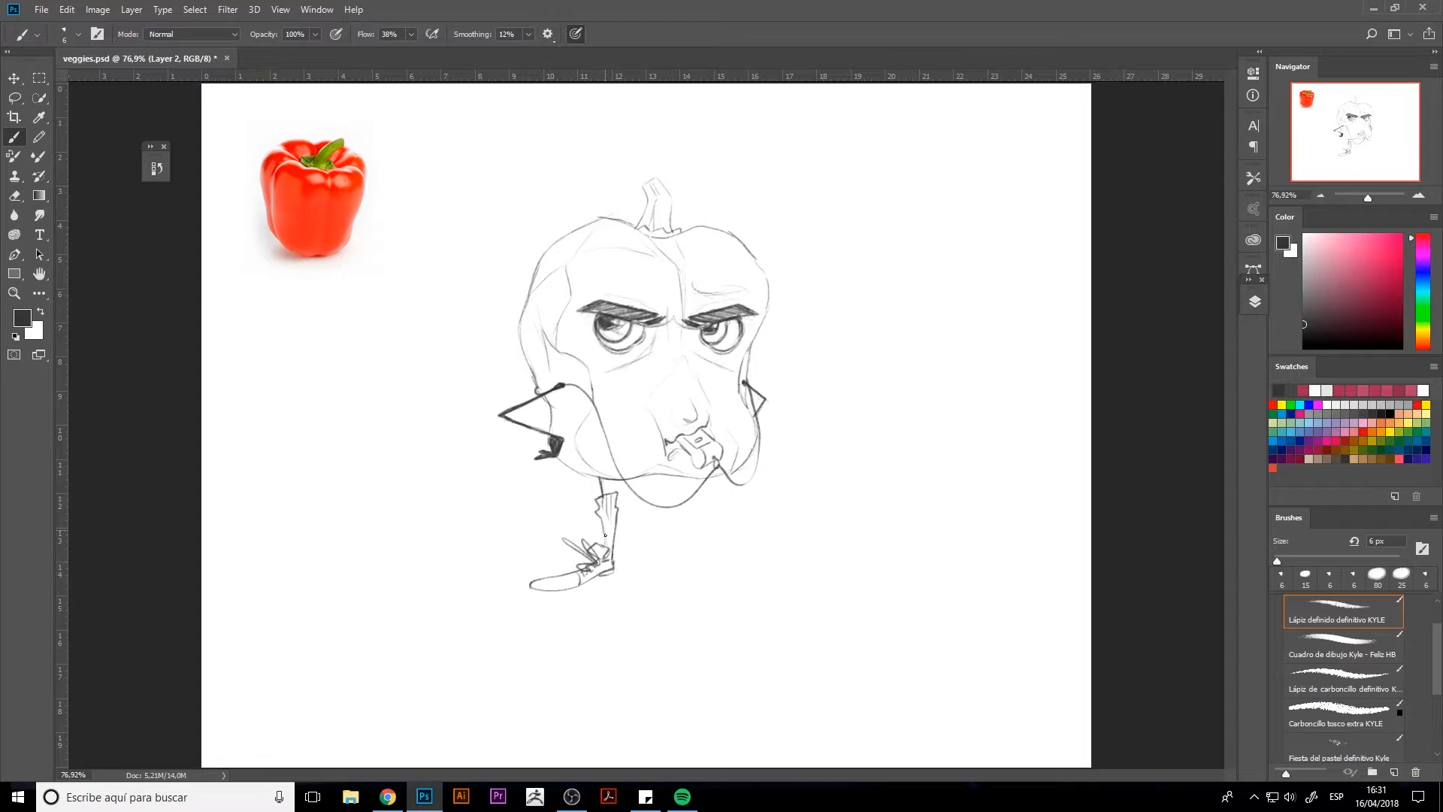
drag(598, 508, 616, 507)
Step: Lasso the left shoe, make it slightly smaller, raise it to shorten the leg and clear the selection
key(l)
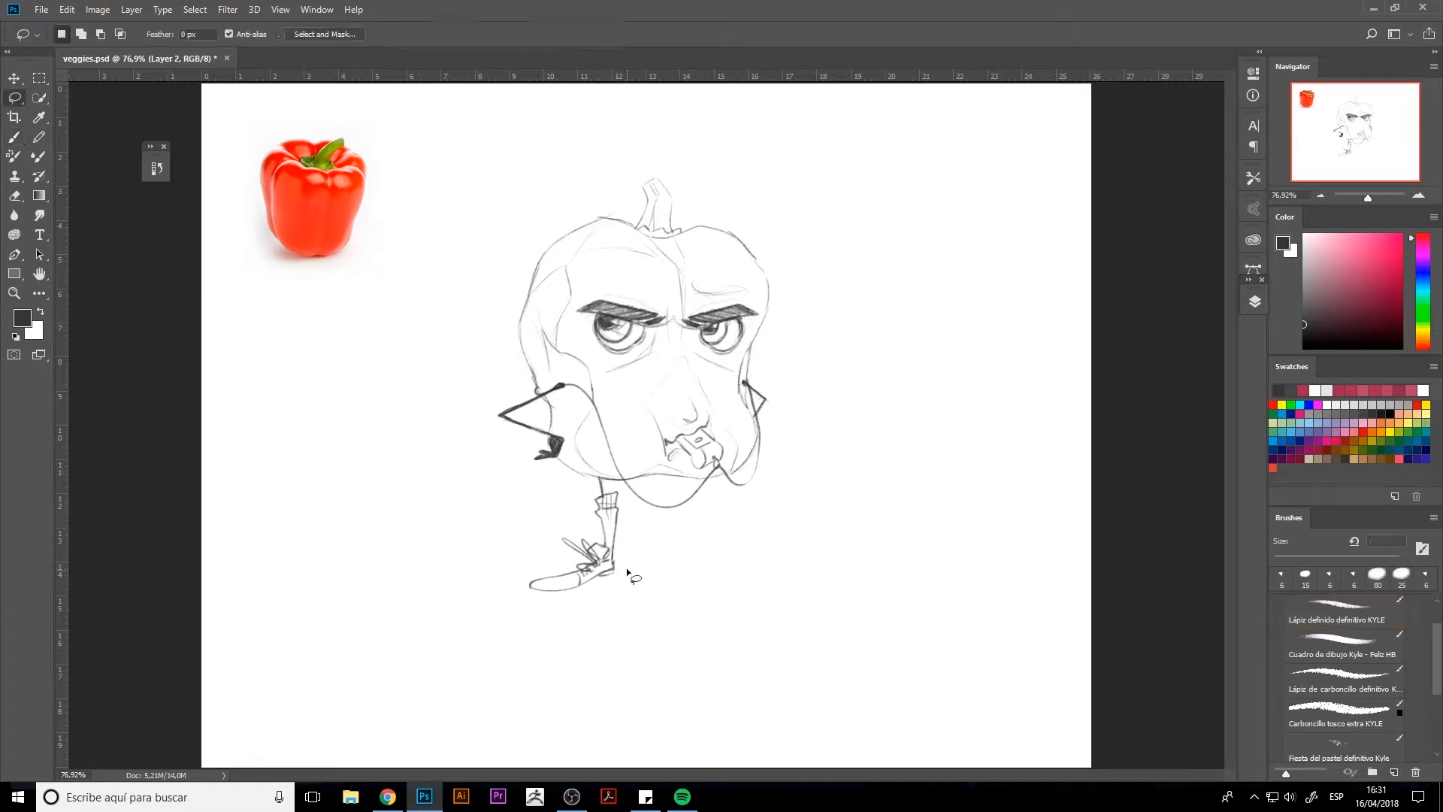
mouse_move(624, 560)
mouse_down()
mouse_move(551, 599)
mouse_move(548, 533)
mouse_move(614, 554)
mouse_move(574, 584)
mouse_up()
key(ctrl+t)
key(Return)
key(ctrl+t)
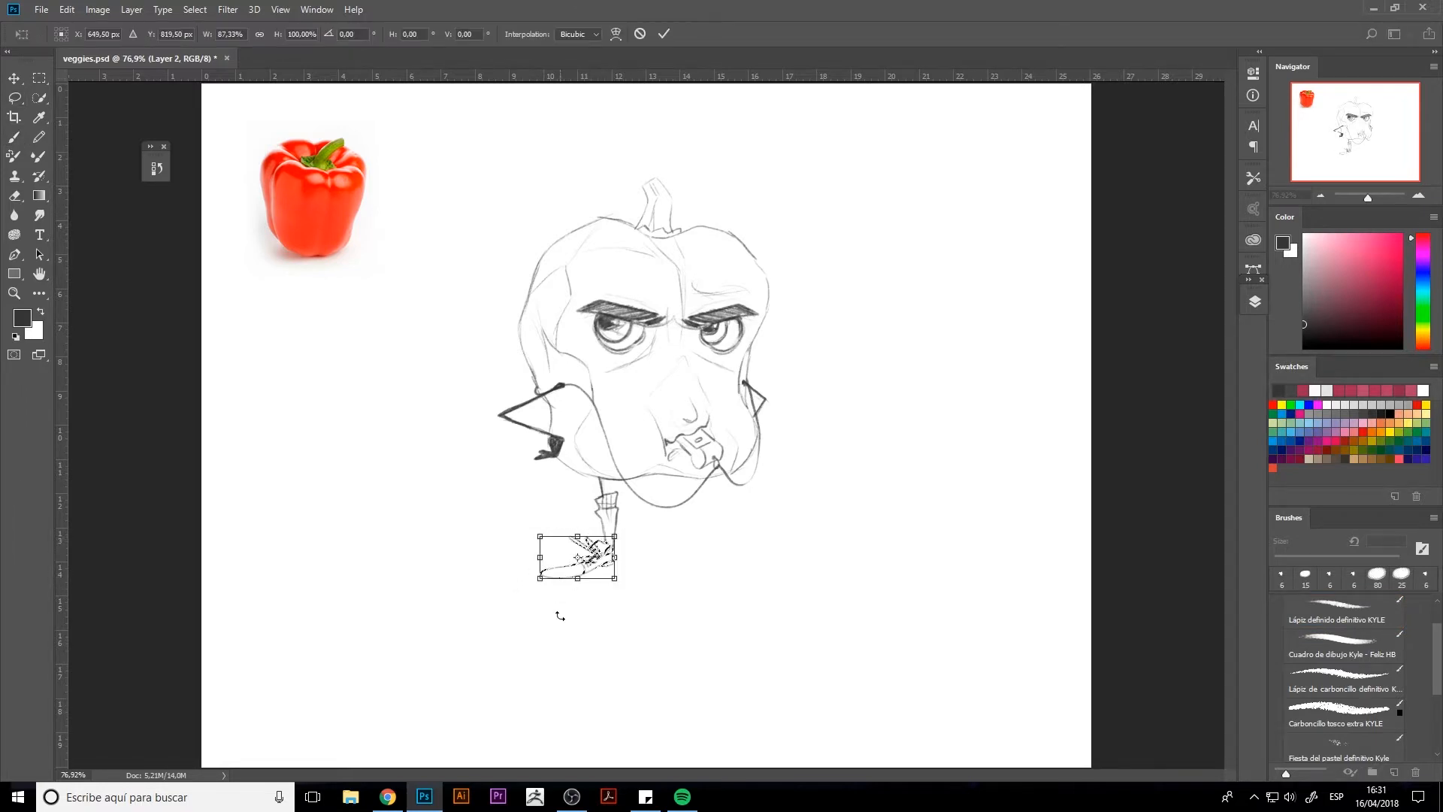
key(Return)
key(ctrl+d)
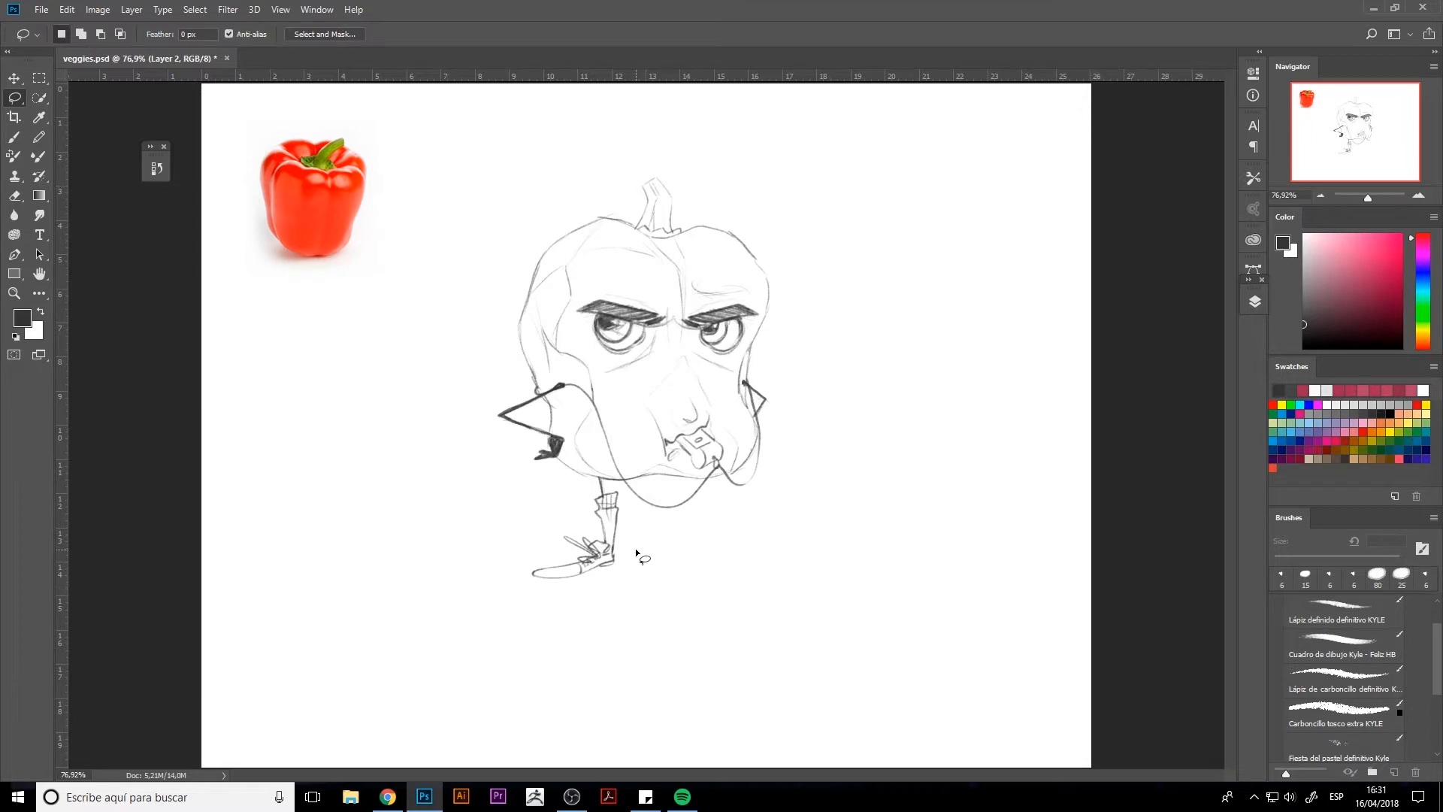
Step: Duplicate the left leg onto a new layer, flip it horizontally and place it as the right leg
mouse_move(635, 556)
mouse_down()
mouse_move(524, 542)
mouse_move(603, 479)
mouse_move(629, 551)
mouse_move(584, 567)
mouse_move(743, 575)
mouse_up()
key(ctrl+j)
key(ctrl+t)
right_click(626, 585)
click(601, 523)
key(Return)
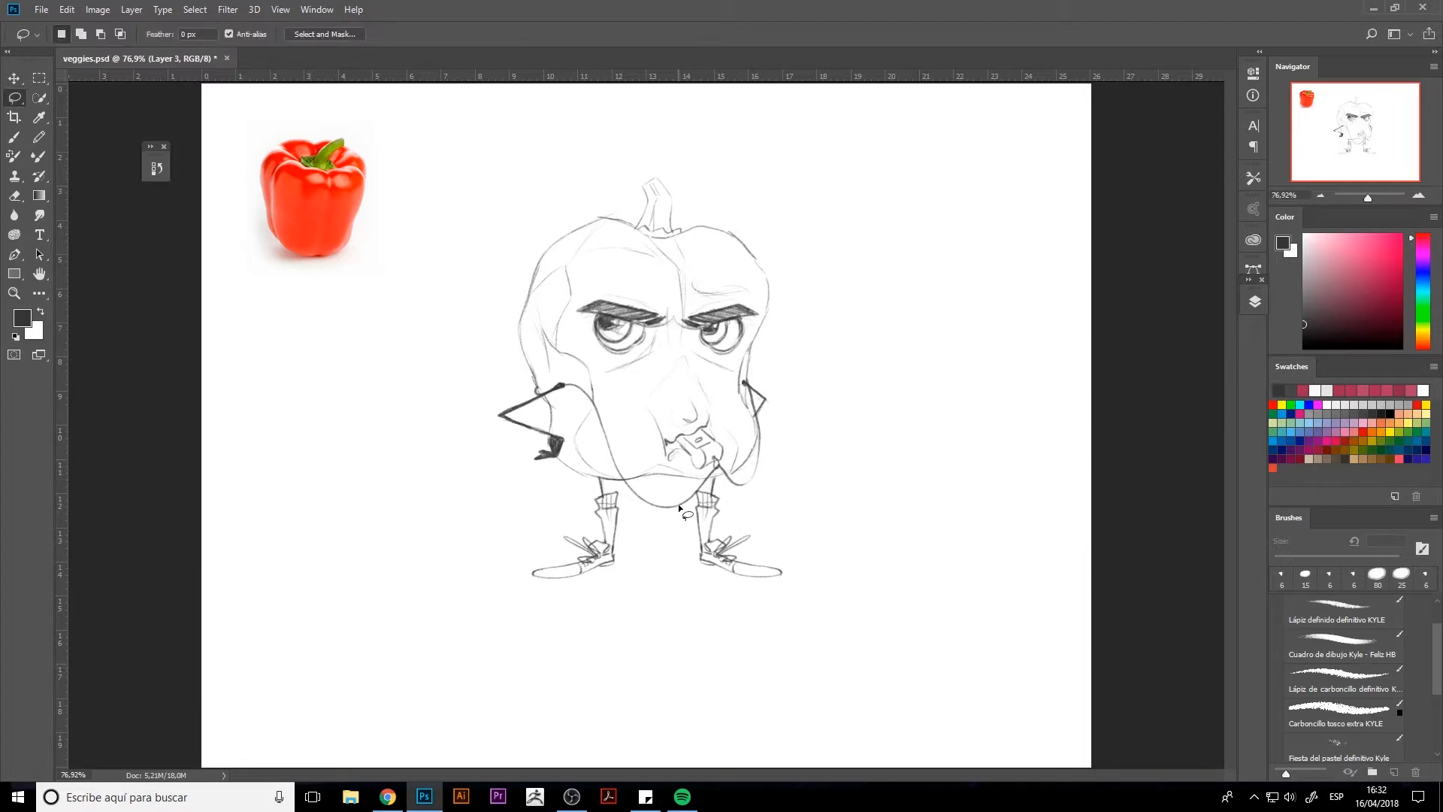
Step: Merge the copied leg on Layer 3 with the character sketch on Layer 2
key(e)
click(1254, 301)
ctrl+click(1142, 410)
key(ctrl+e)
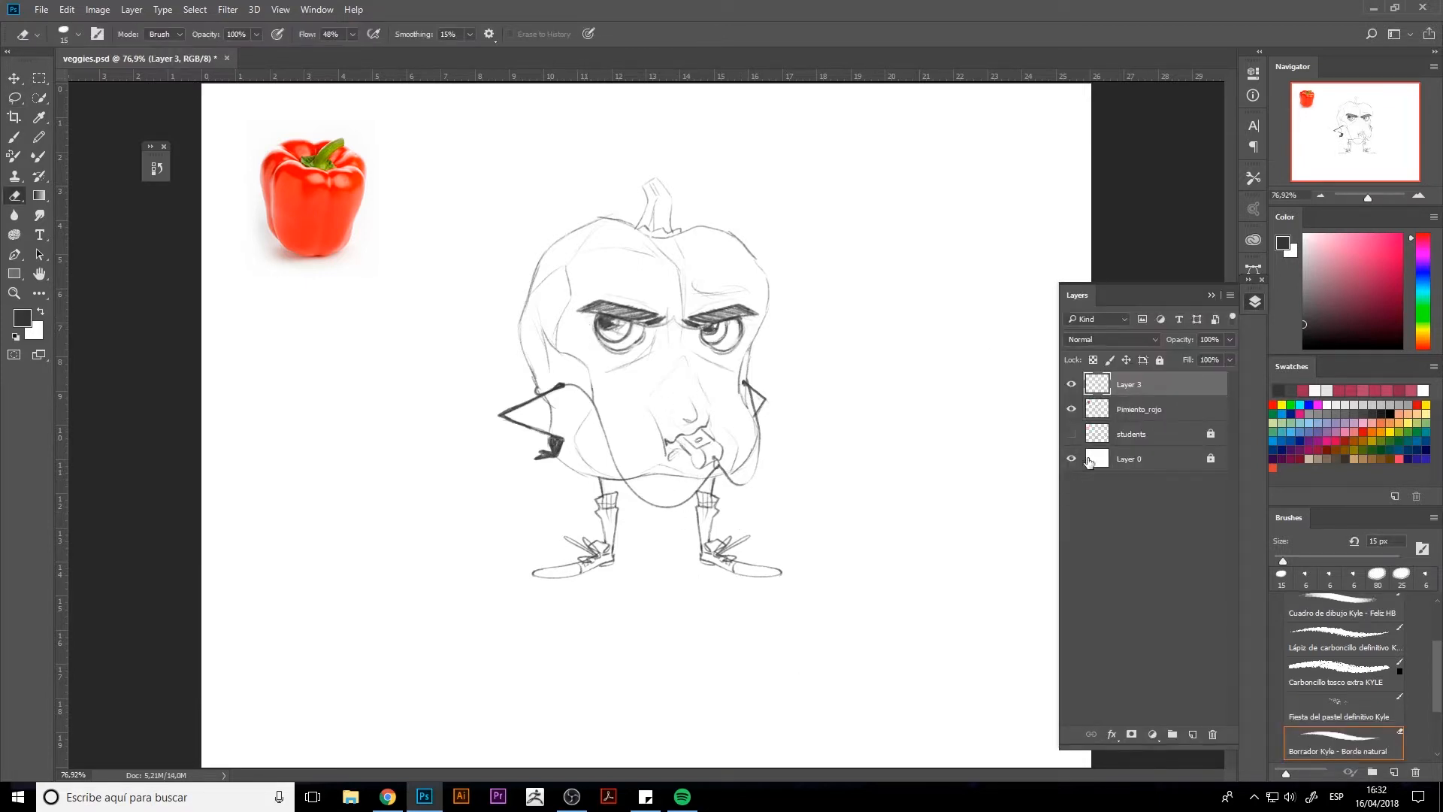
Step: Sketch frown creases between the eyebrows, slanted wrinkles on the lower forehead and a short crease on the left cheek
click(1255, 302)
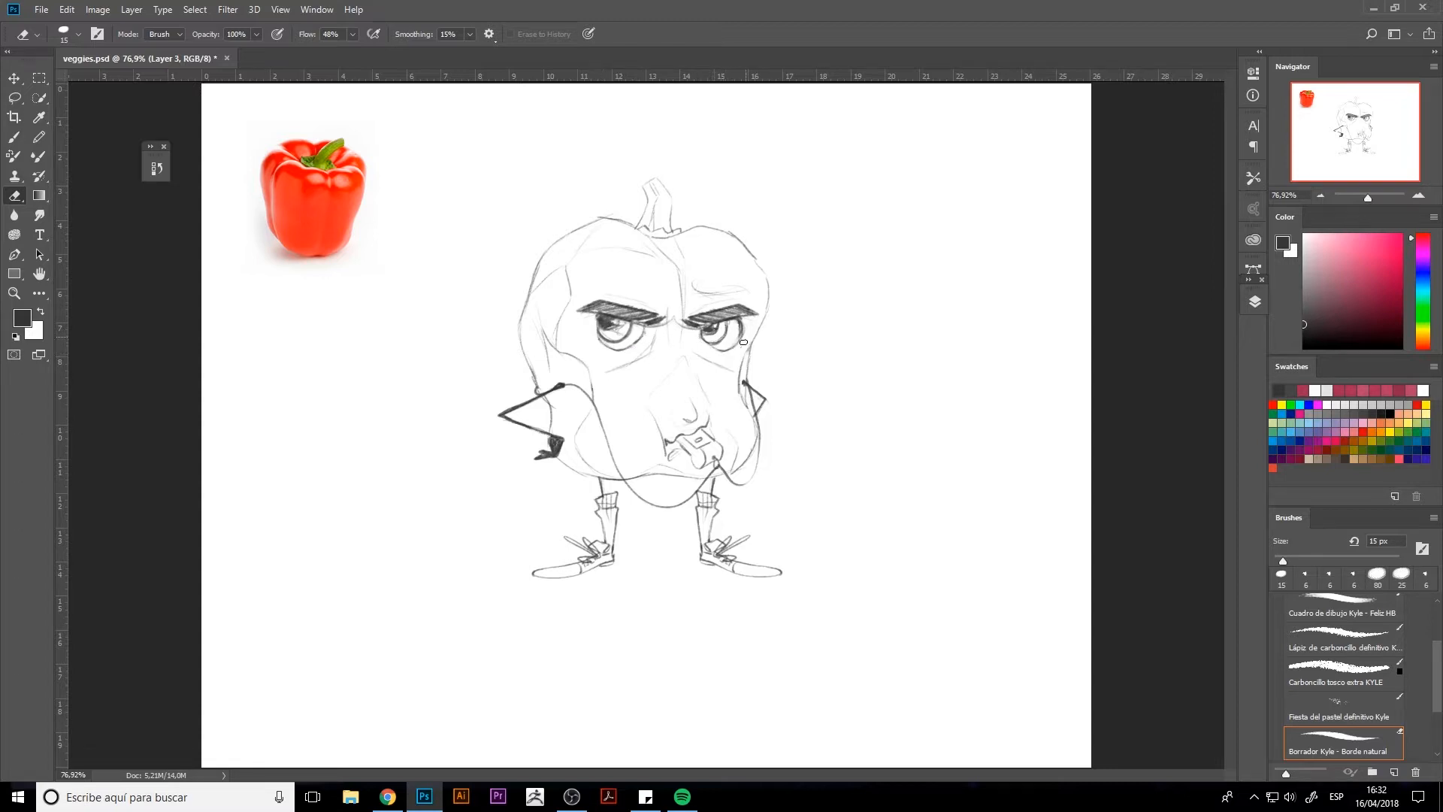
key(b)
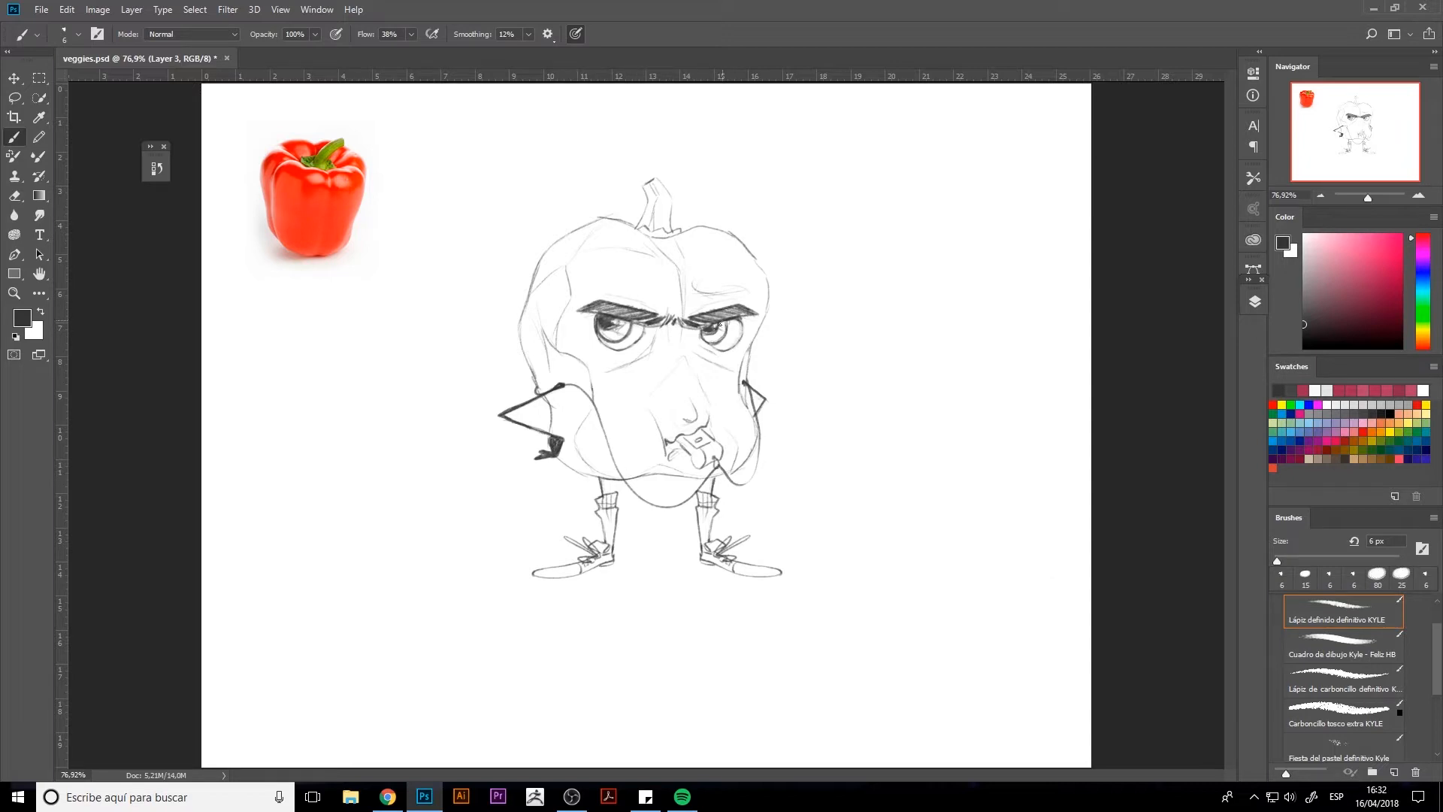
drag(1256, 298, 1253, 313)
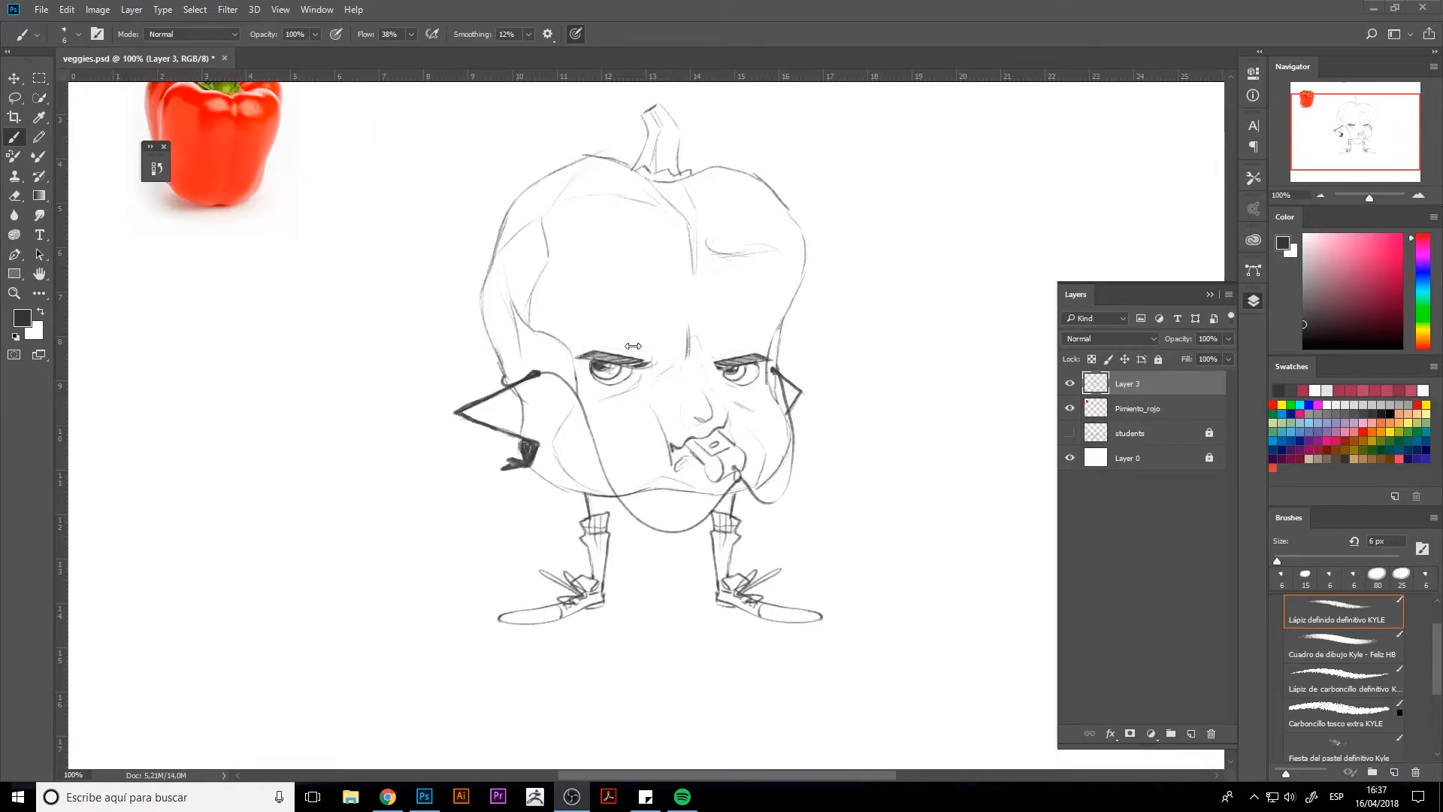
mouse_move(682, 362)
mouse_down()
mouse_move(649, 376)
mouse_move(709, 368)
mouse_up()
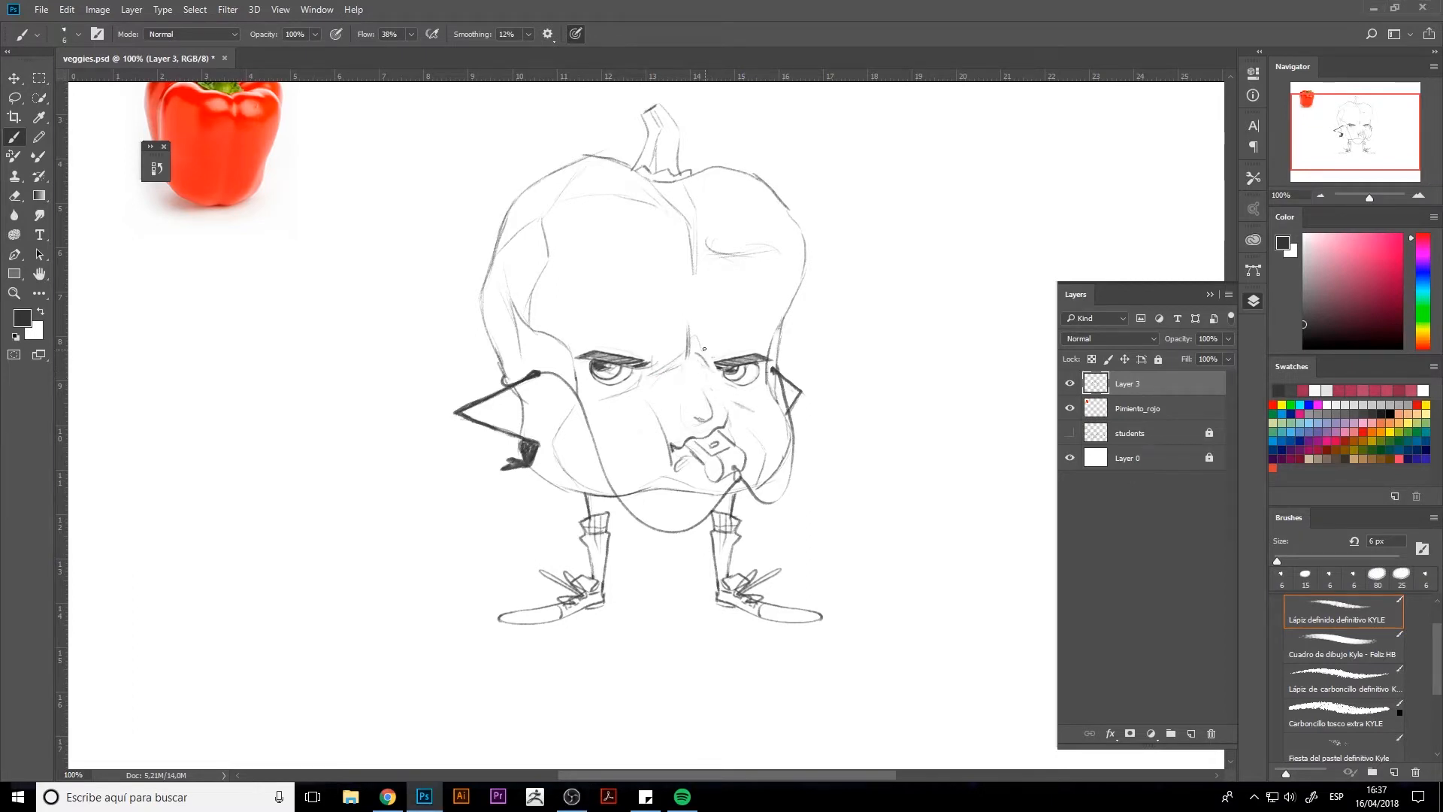
drag(714, 309, 730, 302)
key(e)
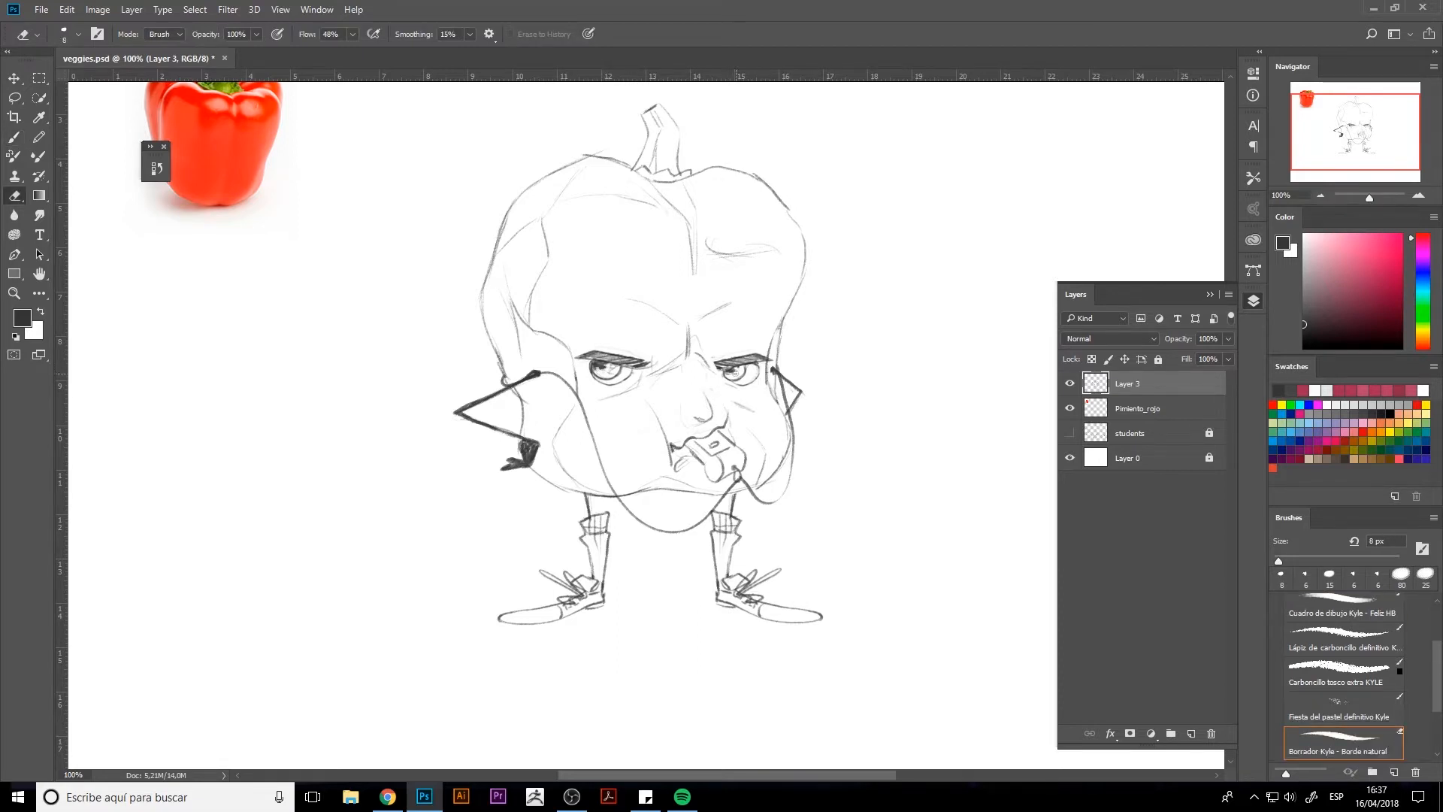
key(b)
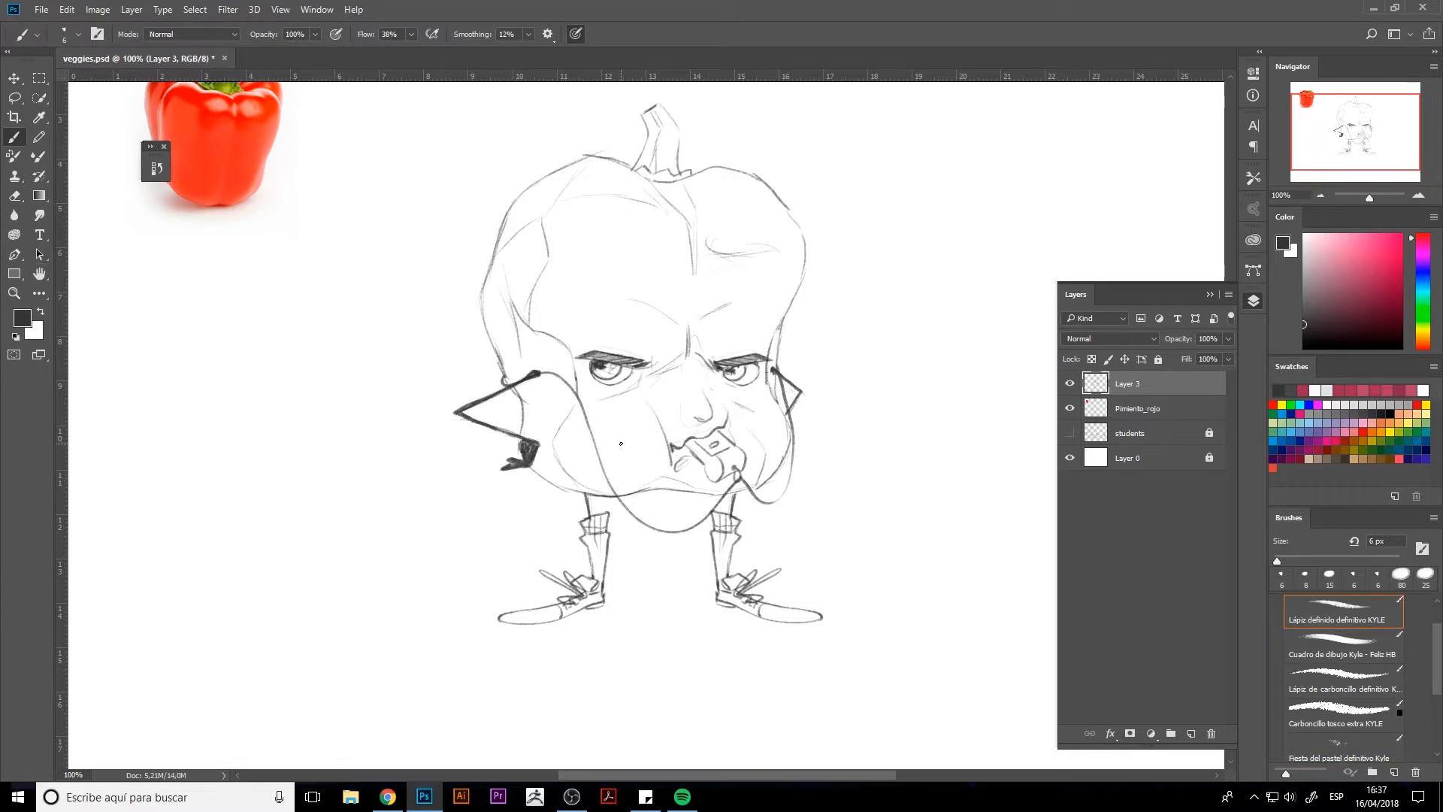
Step: Erase the curved crease on the upper right lobe and clean the top outline with a 25 px eraser
drag(742, 377, 752, 475)
key(e)
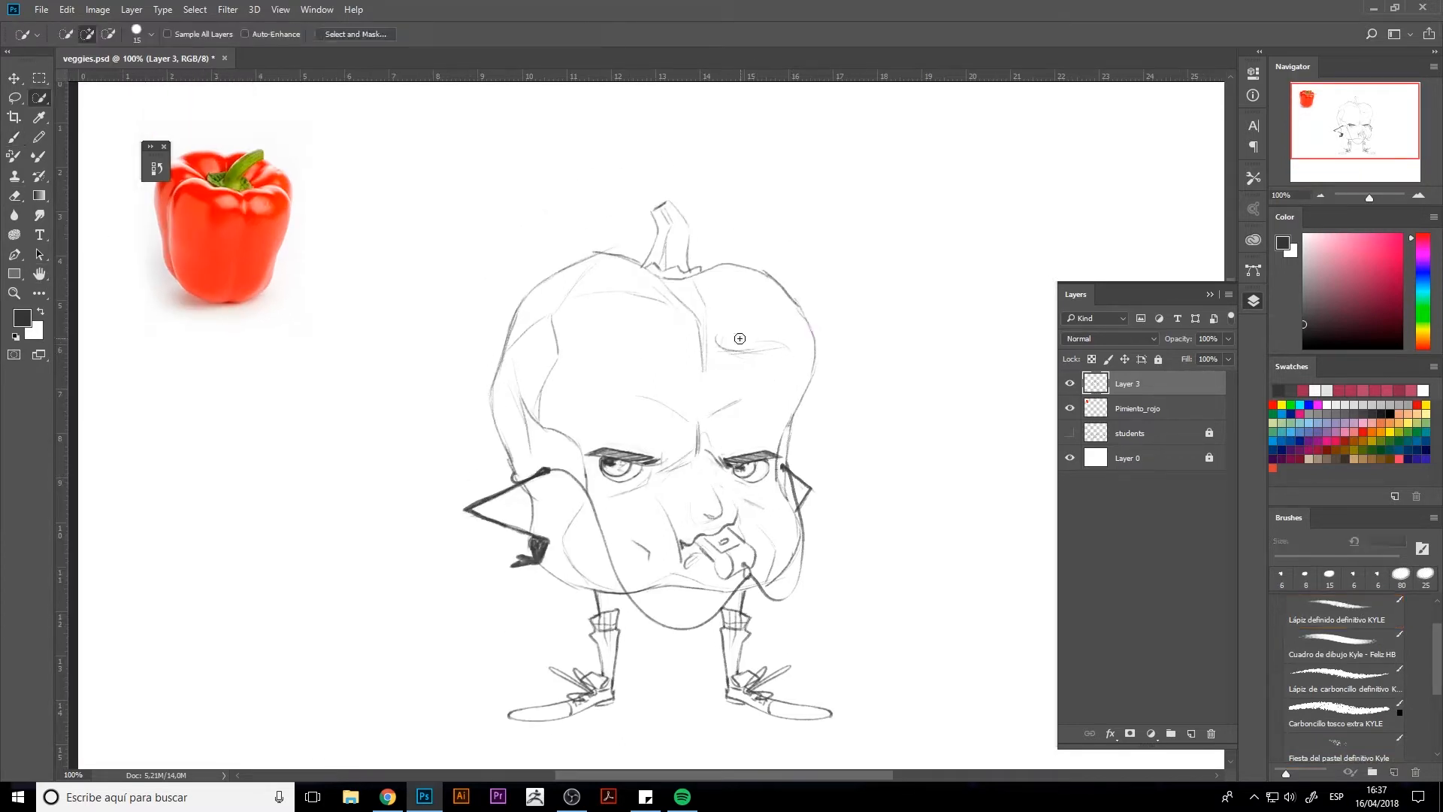
key(bracketright)
key(bracketright)
key(bracketright)
mouse_move(719, 334)
mouse_down()
mouse_move(729, 374)
mouse_move(782, 351)
mouse_up()
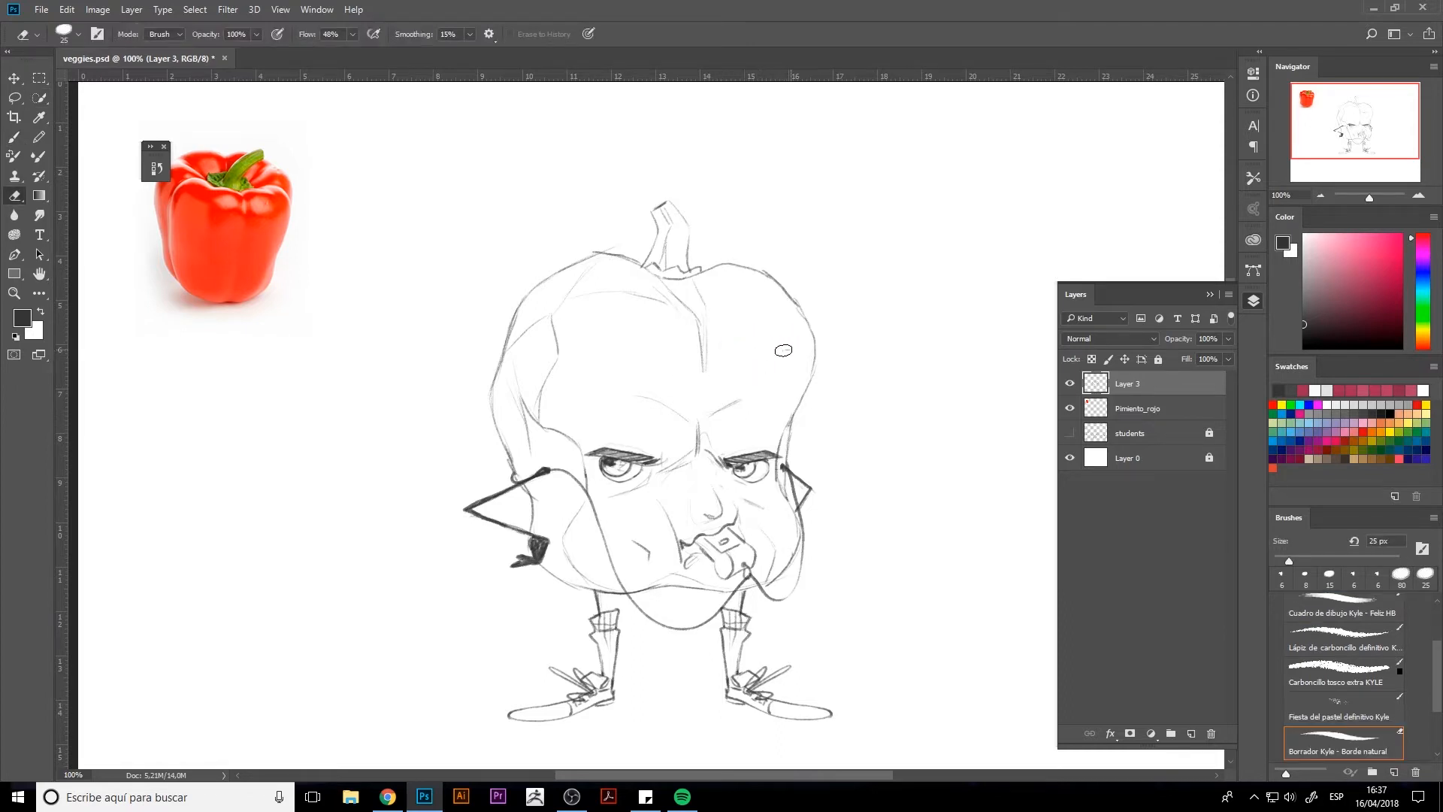
drag(602, 245, 622, 247)
key(b)
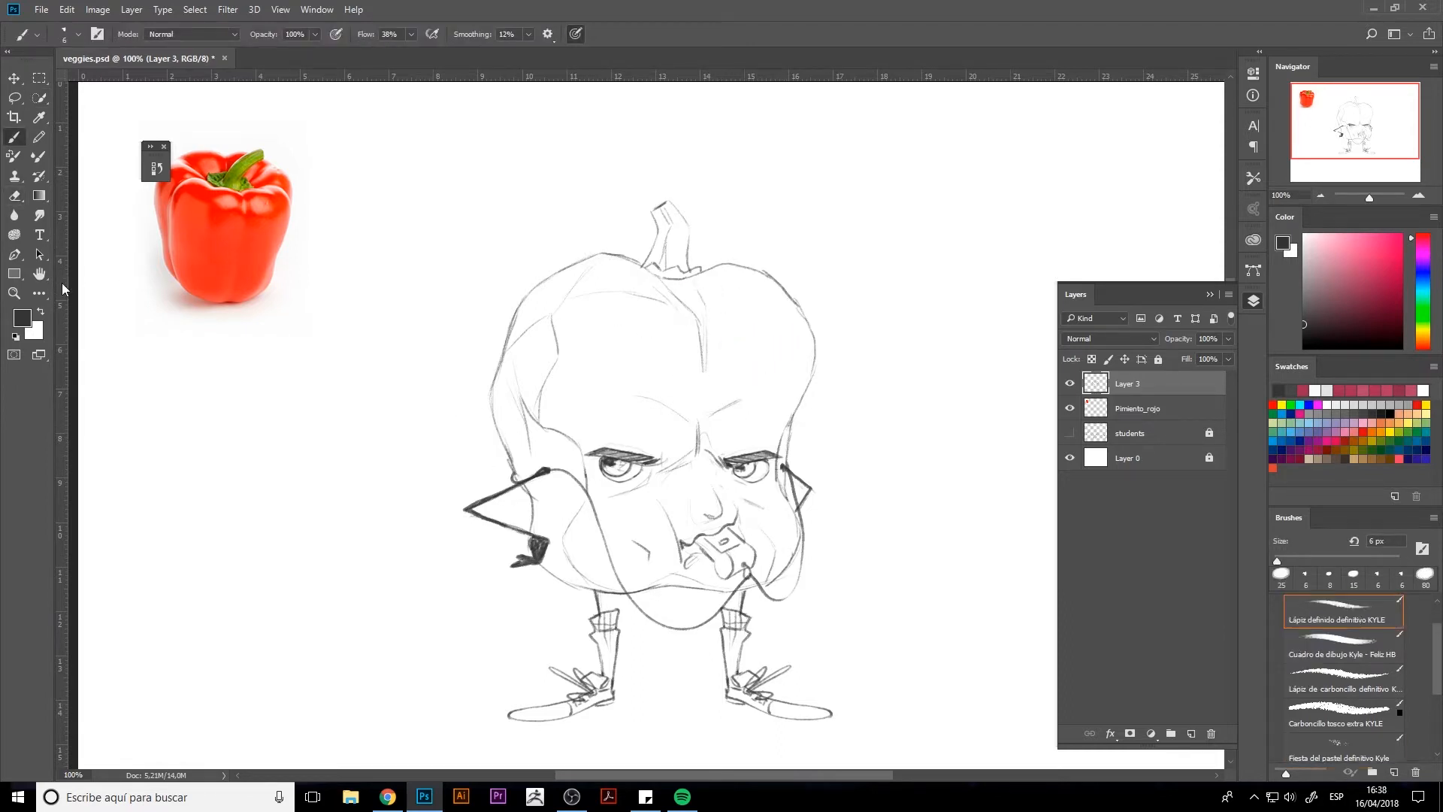
Step: Fit the whole canvas in view and erase the nose, the mouth and the whistle held in it
double_click(39, 274)
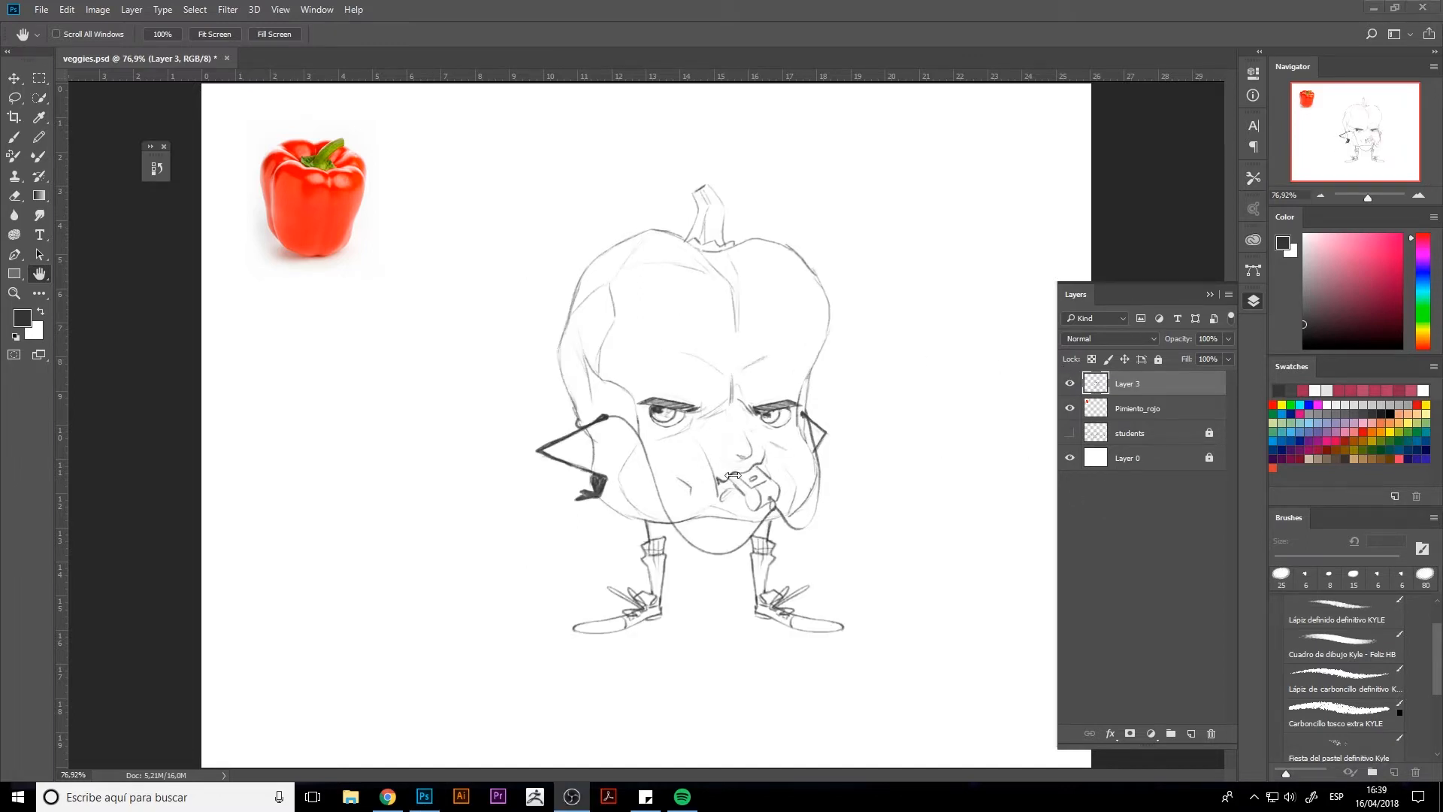
key(e)
mouse_move(723, 463)
mouse_down()
mouse_move(764, 460)
mouse_move(742, 478)
mouse_move(770, 479)
mouse_move(754, 506)
mouse_move(771, 504)
mouse_move(716, 497)
mouse_move(782, 486)
mouse_move(753, 445)
mouse_move(758, 472)
mouse_move(732, 445)
mouse_move(708, 475)
mouse_move(735, 443)
mouse_move(696, 471)
mouse_move(695, 491)
mouse_move(672, 481)
mouse_move(695, 473)
mouse_move(666, 492)
mouse_up()
key(b)
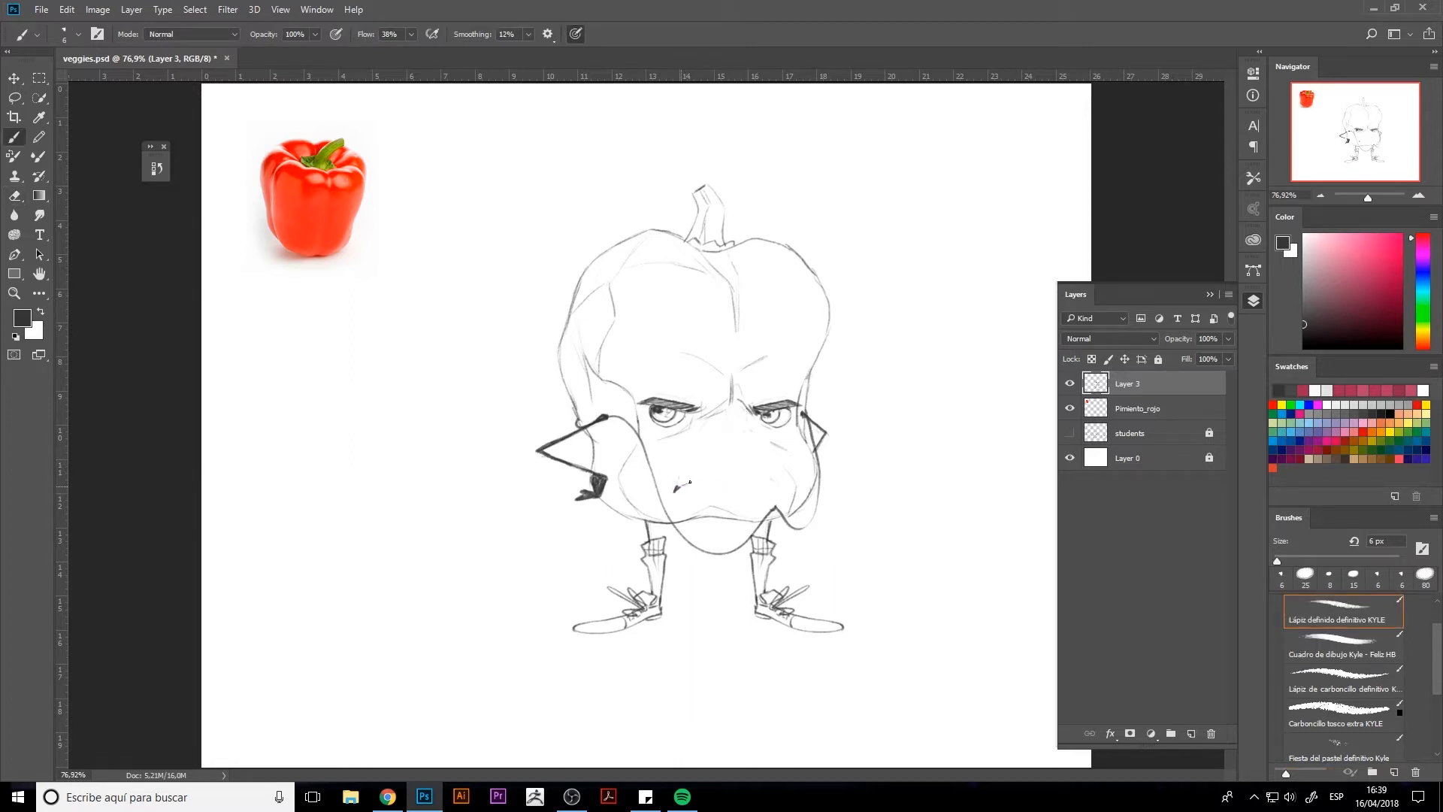
Step: Draw a wide downturned mouth centered under the eyes, refine its line and add light lower-lip strokes beneath it
mouse_move(690, 482)
mouse_down()
mouse_move(767, 482)
mouse_move(676, 488)
mouse_up()
key(e)
key(b)
mouse_move(770, 487)
mouse_down()
mouse_move(678, 484)
mouse_move(757, 479)
mouse_up()
key(e)
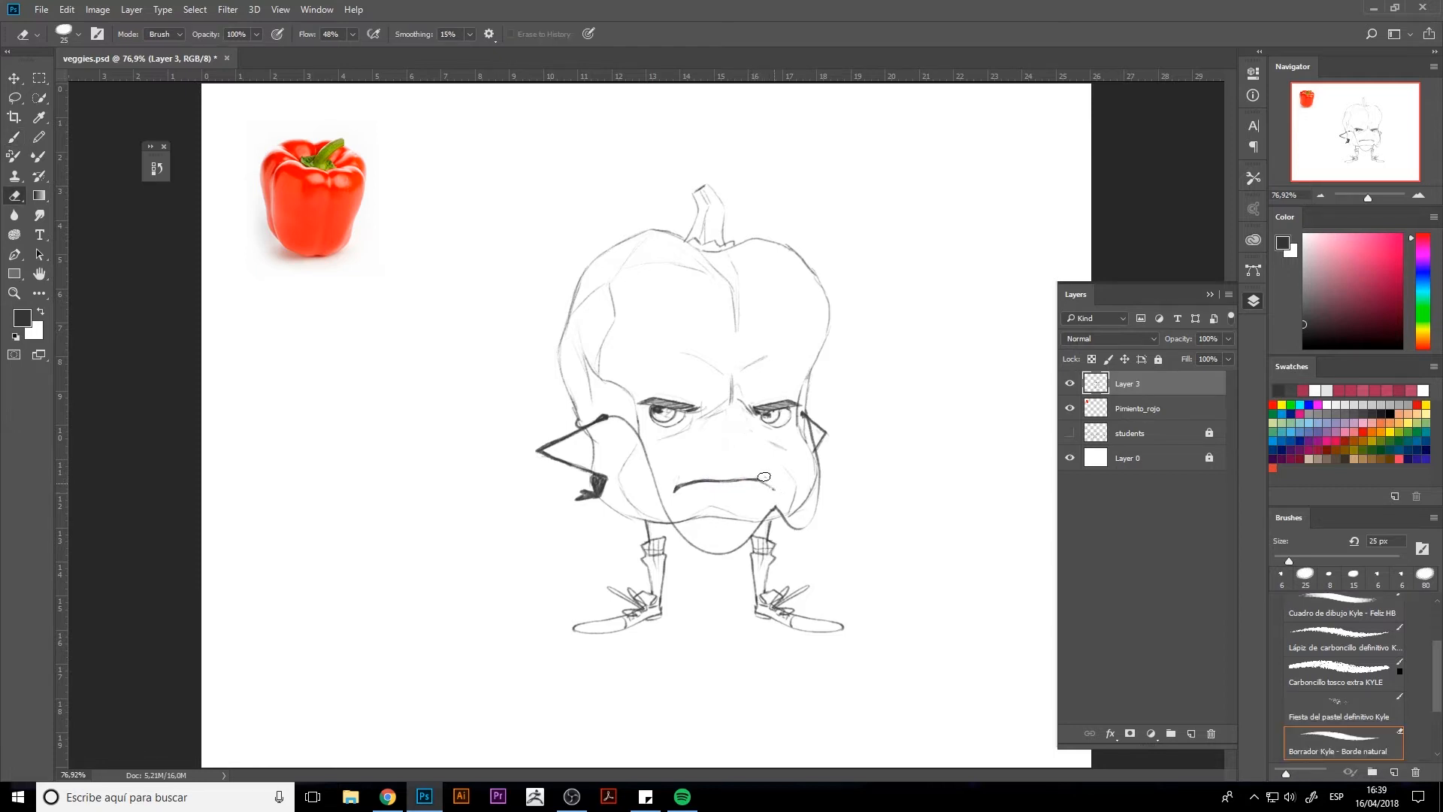
drag(763, 475, 686, 478)
key(b)
key(e)
key(b)
key(e)
key(b)
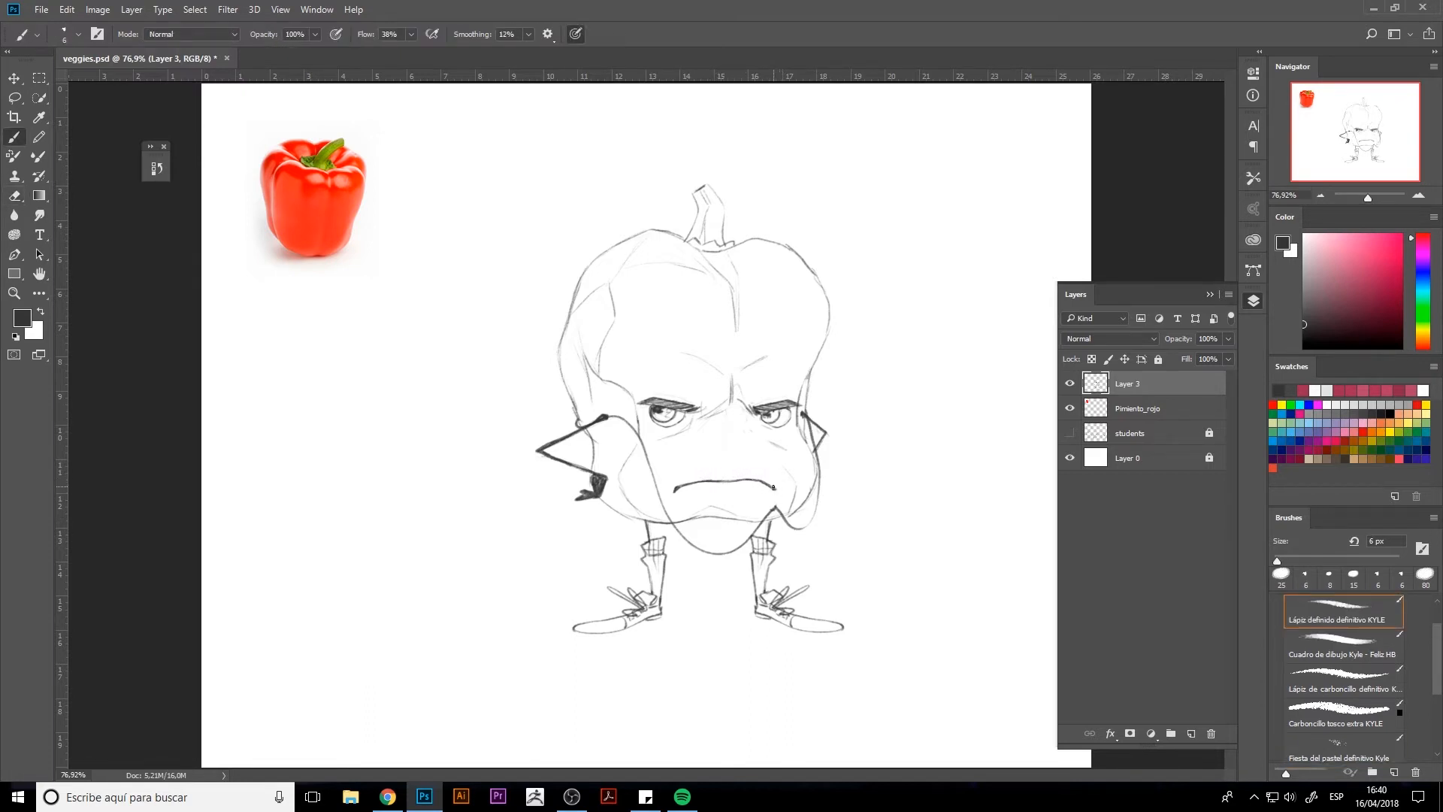
drag(693, 499, 710, 494)
Step: Erase the whistle cord below the chin and across the left cheek with a 15 px eraser, and restore the cheek contour
key(e)
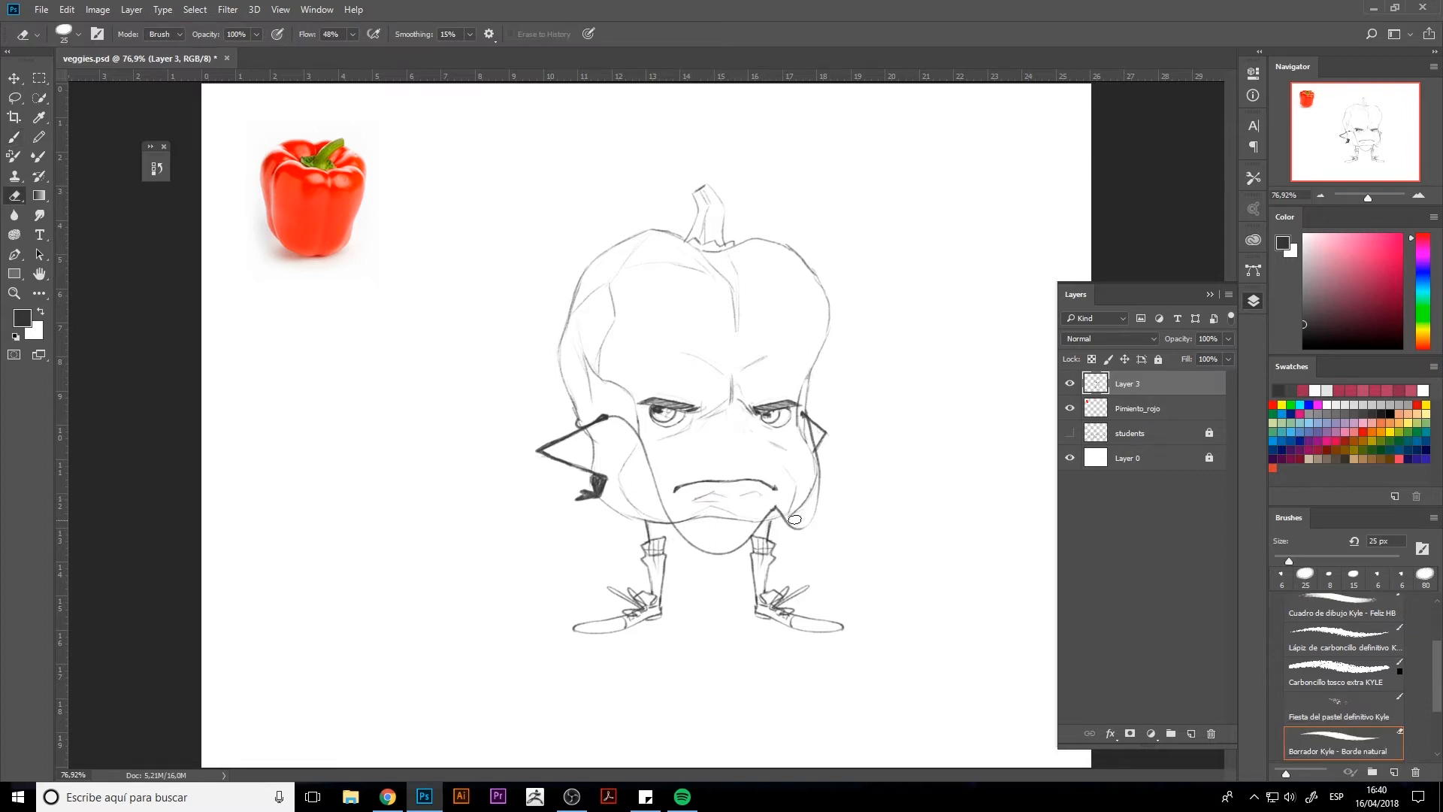
click(761, 517)
key(bracketleft)
mouse_move(757, 532)
mouse_down()
mouse_move(723, 557)
mouse_move(674, 528)
mouse_move(728, 553)
mouse_move(692, 586)
mouse_up()
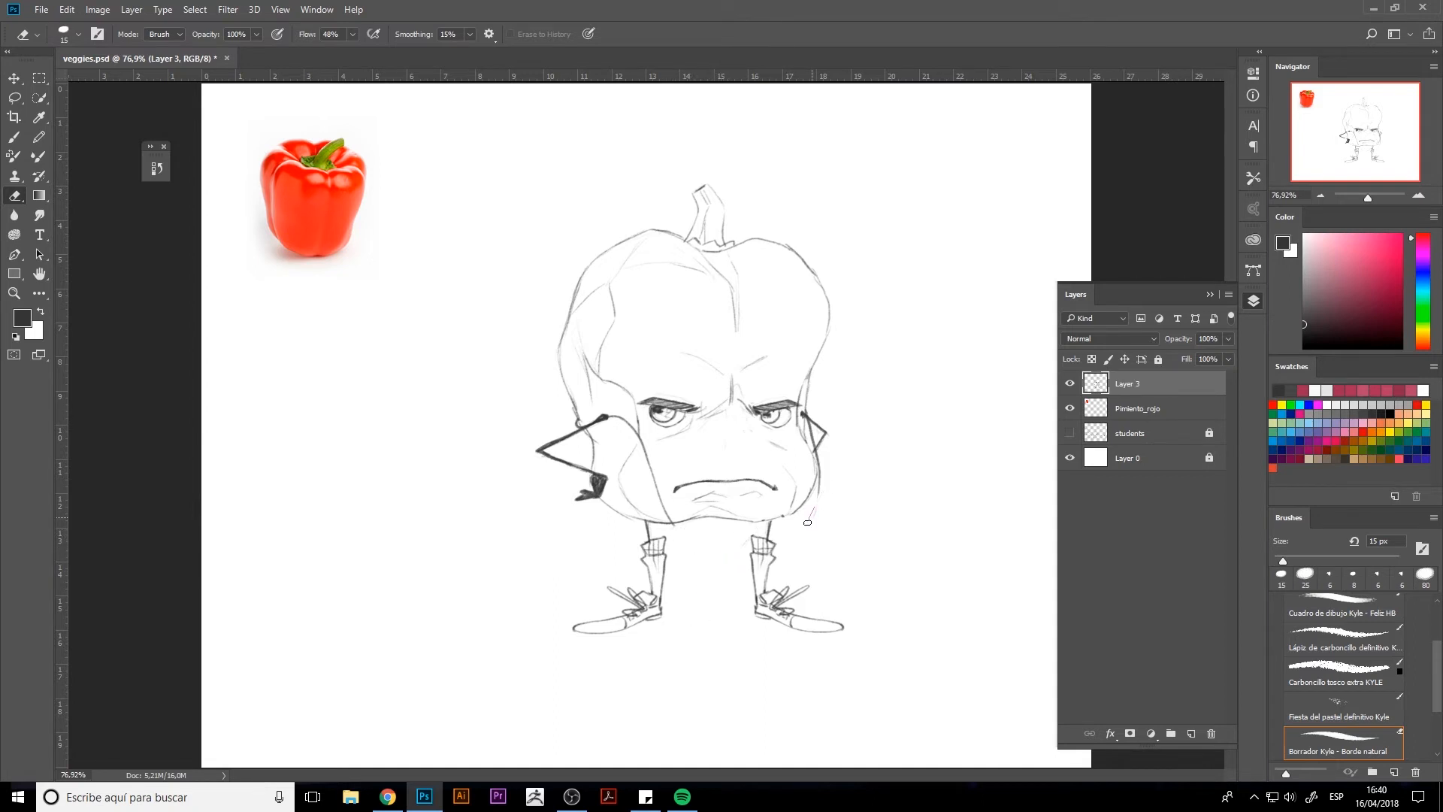
key(b)
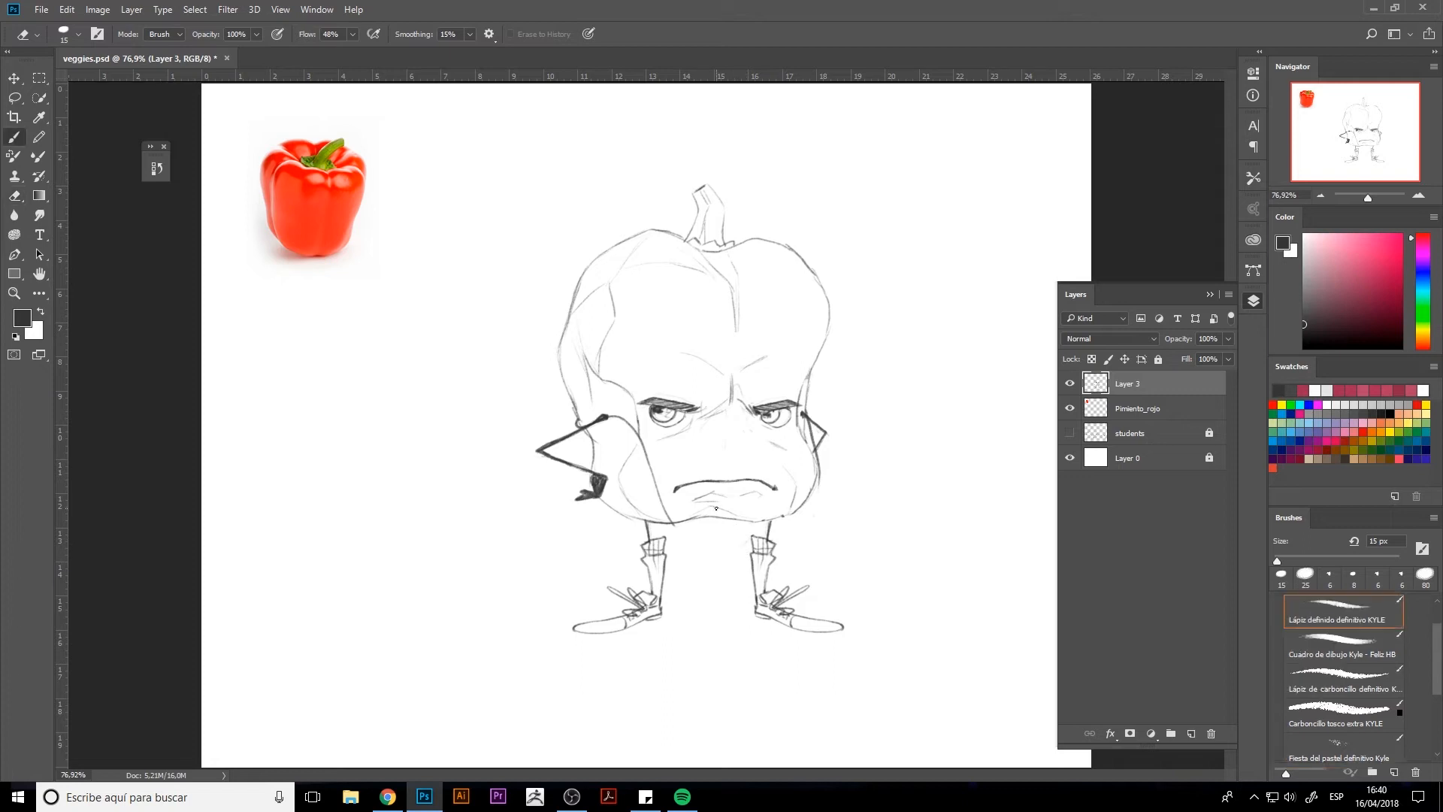
drag(638, 415, 680, 530)
key(e)
drag(638, 448, 616, 419)
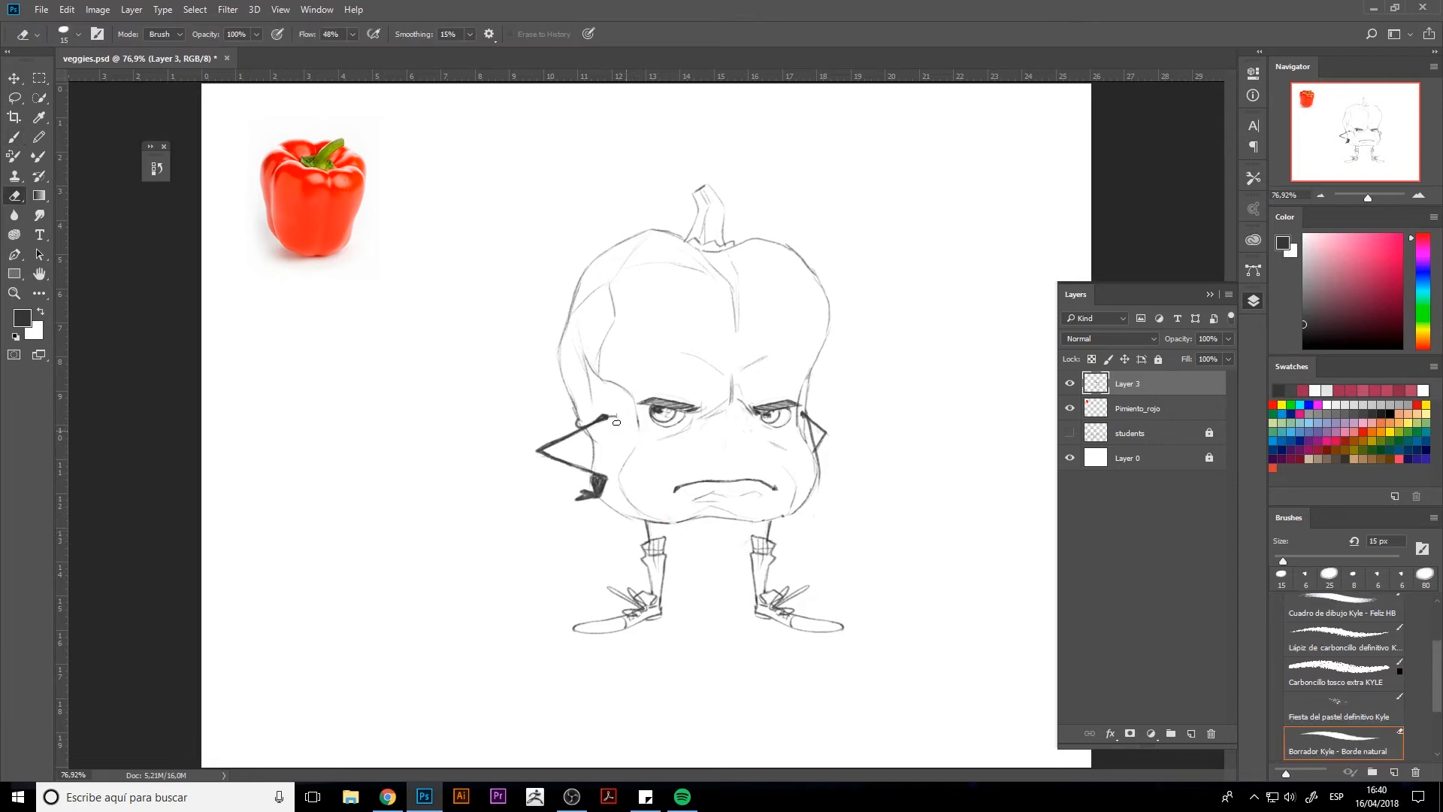
Step: Clean the lower right edge of the body and sketch light fold lines on both cheeks beside the mouth
mouse_move(822, 485)
mouse_down()
mouse_move(821, 466)
mouse_move(814, 499)
mouse_move(812, 428)
mouse_move(813, 450)
mouse_up()
key(b)
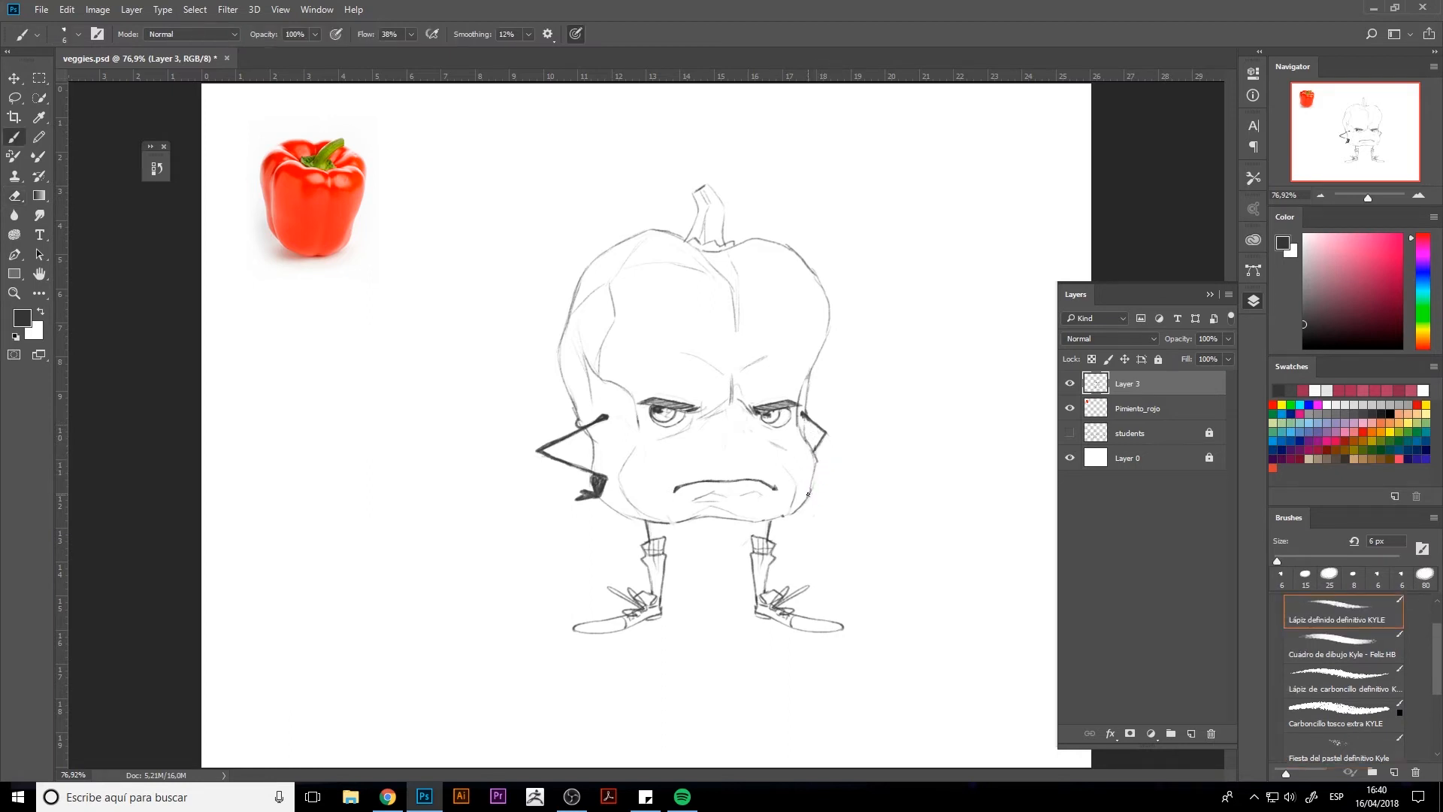
drag(648, 481, 657, 510)
drag(812, 445, 796, 511)
Step: Draw a whistle hanging on a long cord from the left hand, and sketch the right hand against the body's edge
drag(590, 505, 600, 587)
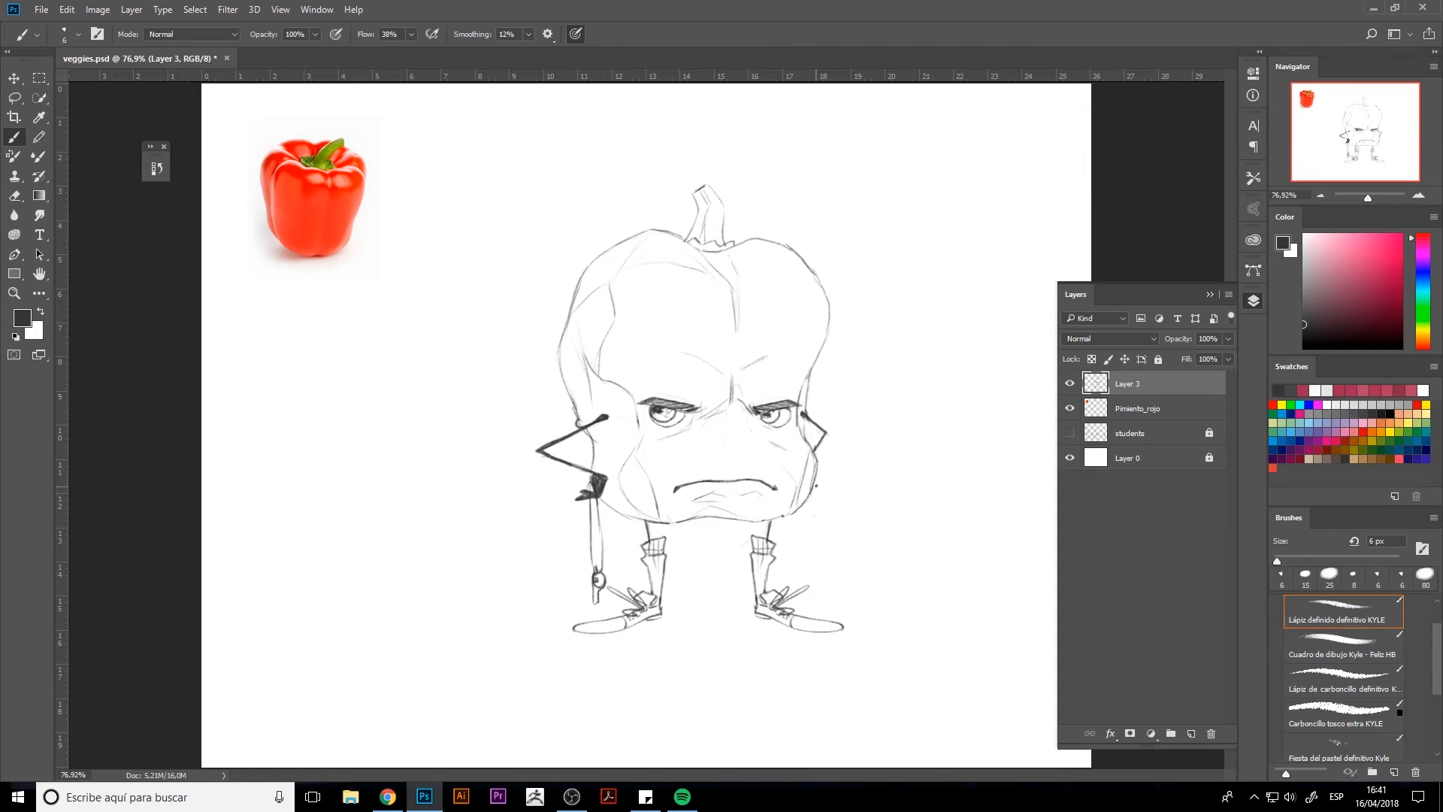
drag(818, 476, 812, 495)
Step: Rework the irises and pupils of both eyes, add a horizontal forehead wrinkle and tidy the left mouth corner
key(e)
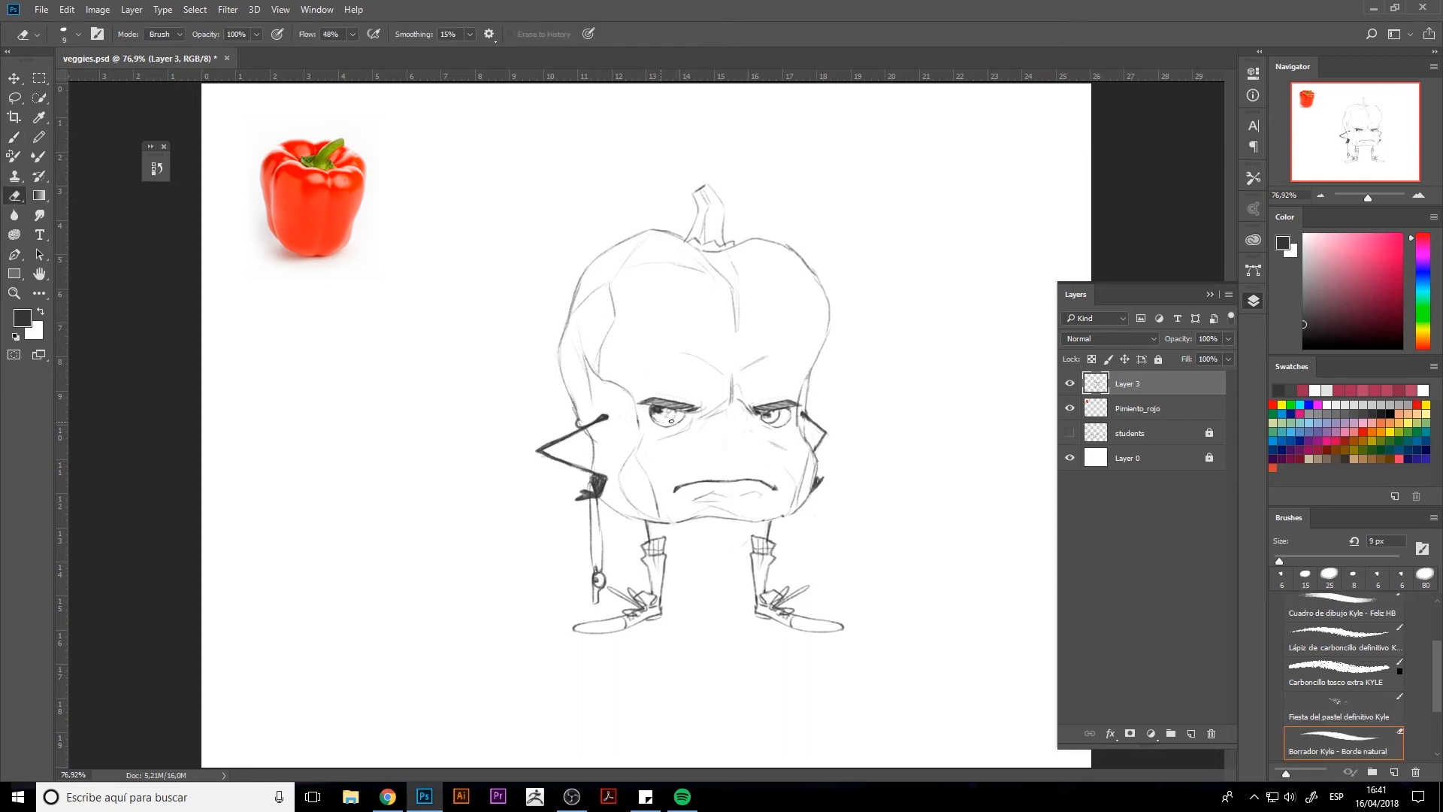
drag(671, 421, 679, 415)
key(b)
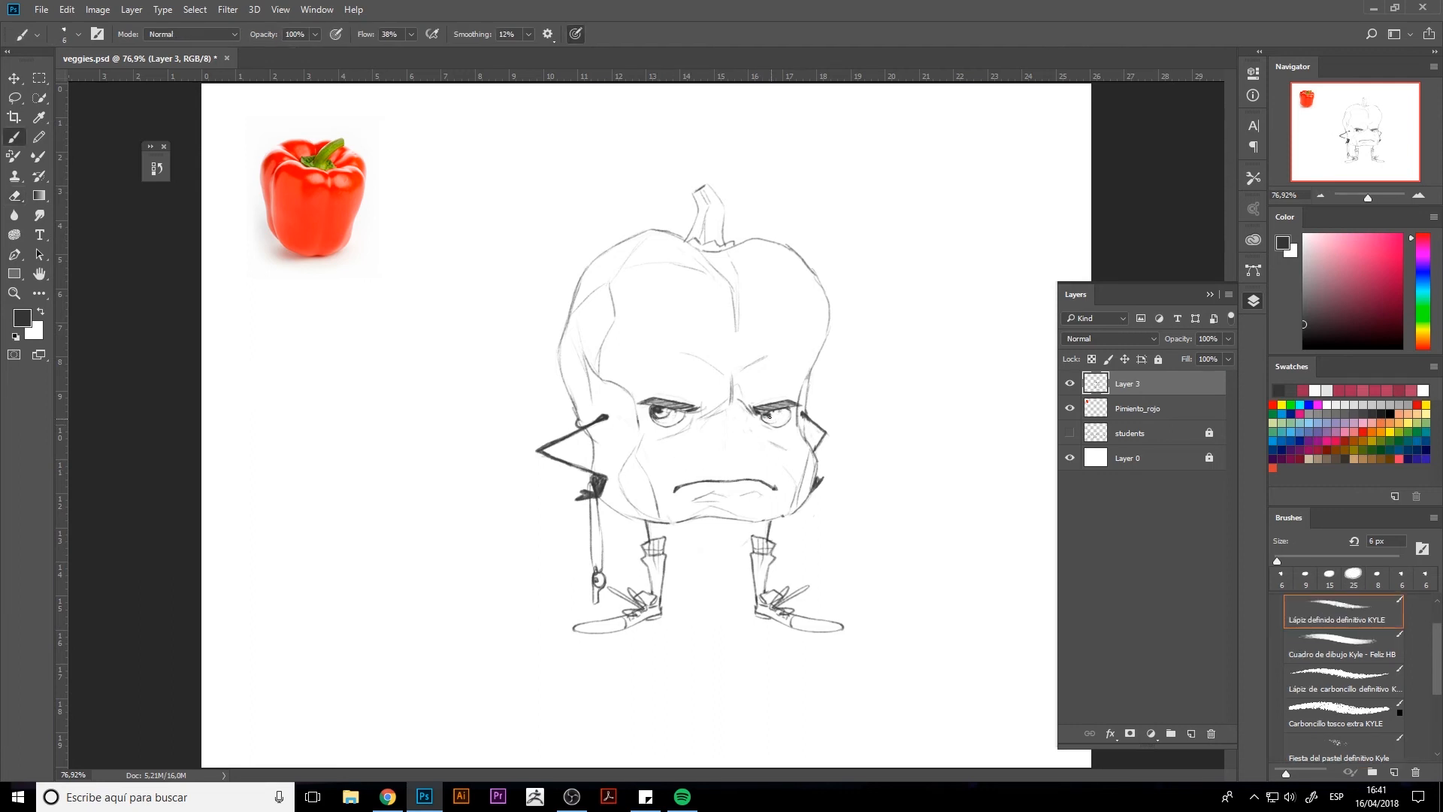
drag(776, 409, 769, 416)
key(e)
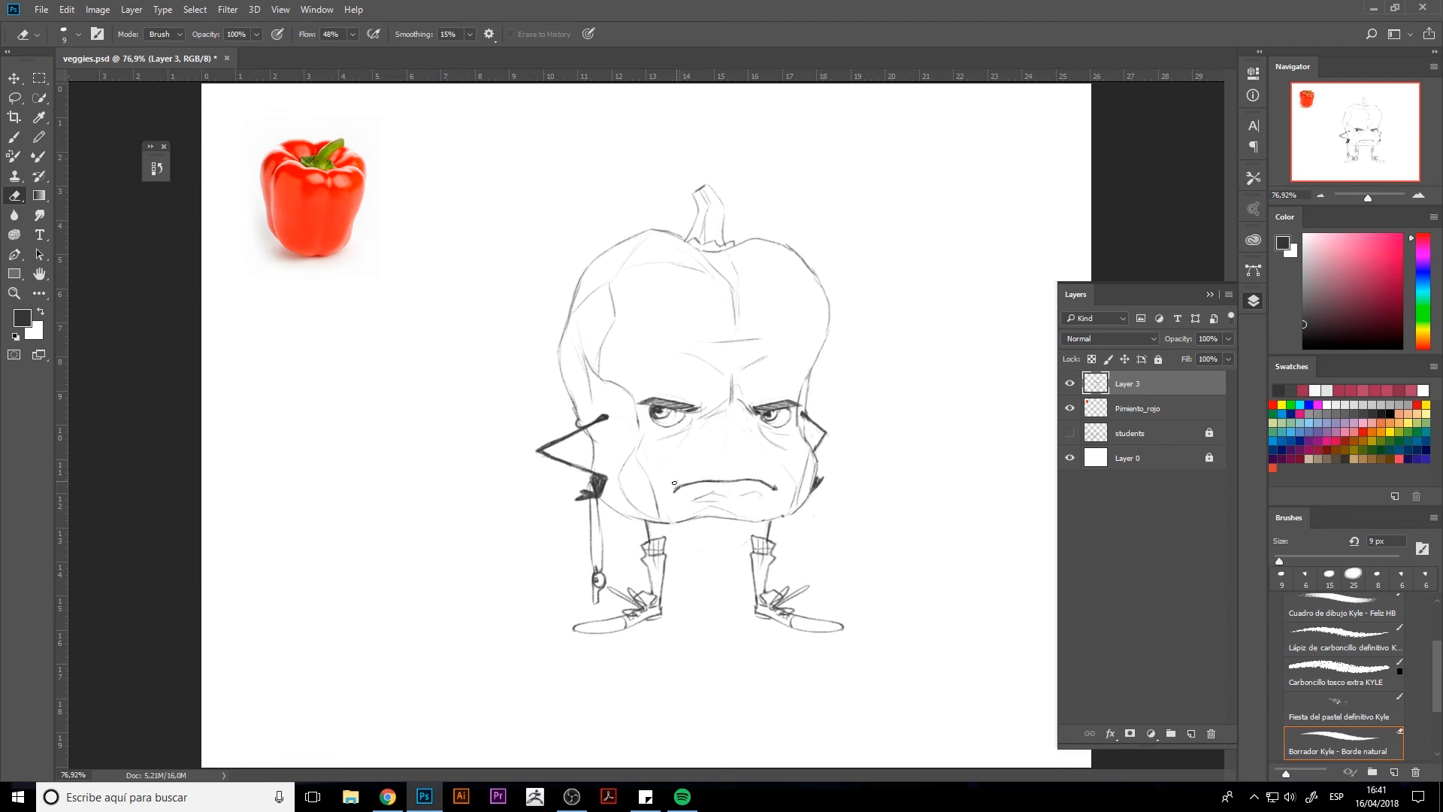
key(b)
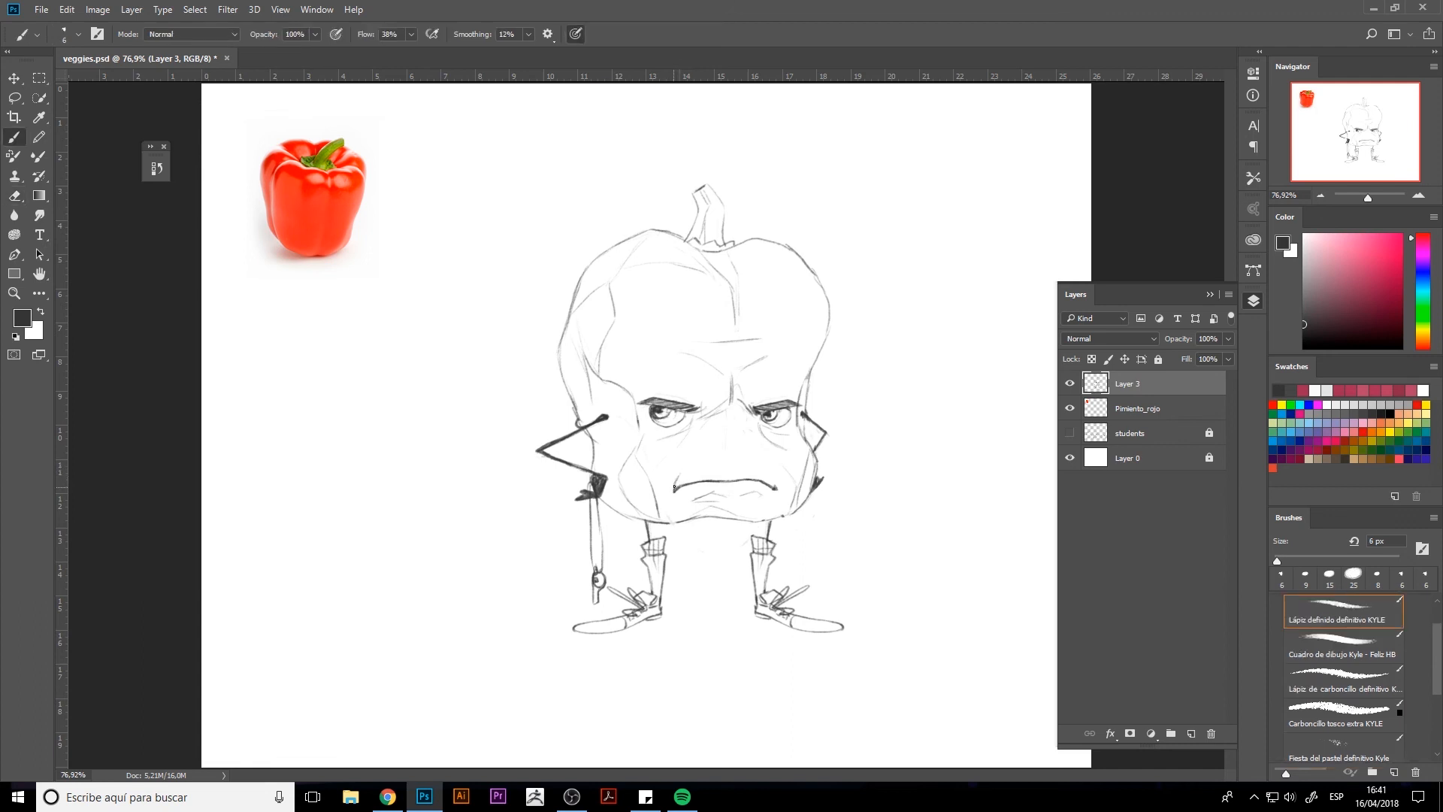